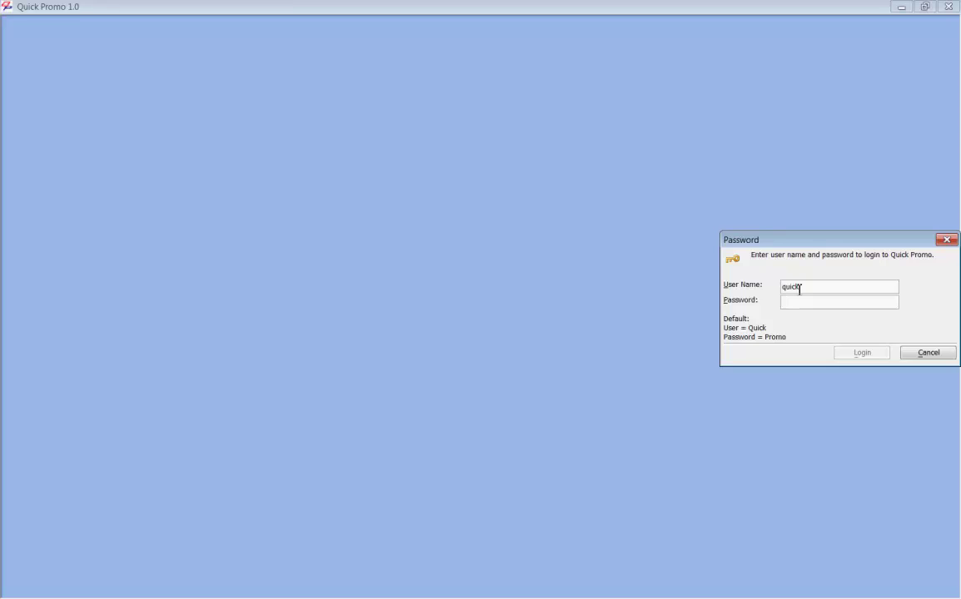
Step: Enter the default password and log in to reach quote 8's Workorder/Estimate form
key(Tab)
text(promo)
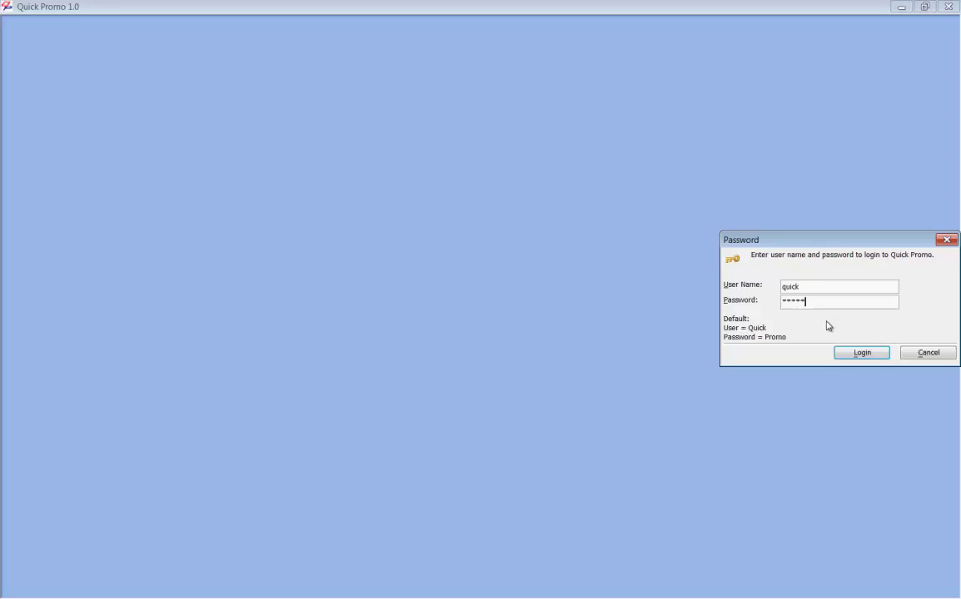
click(860, 353)
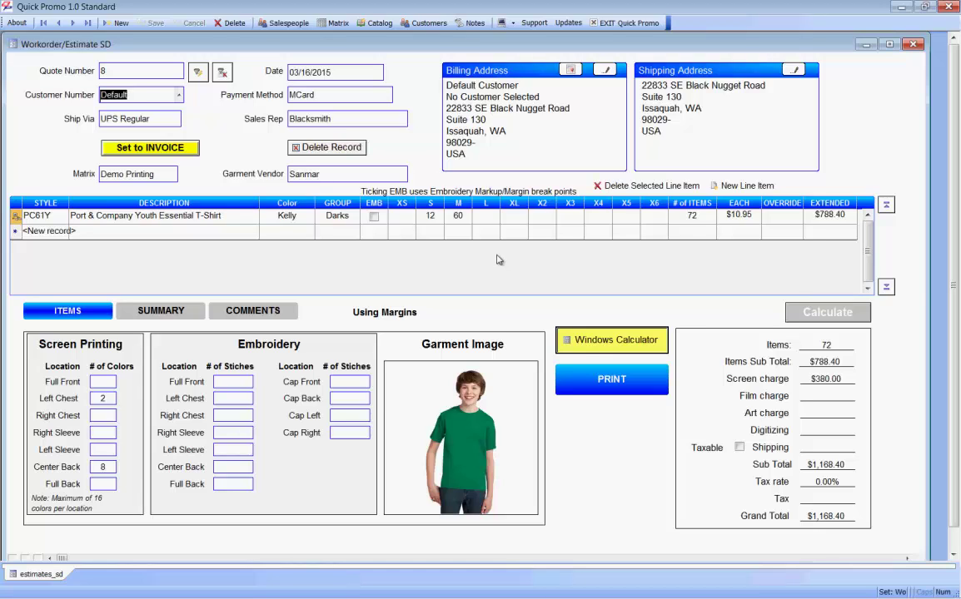
click(514, 24)
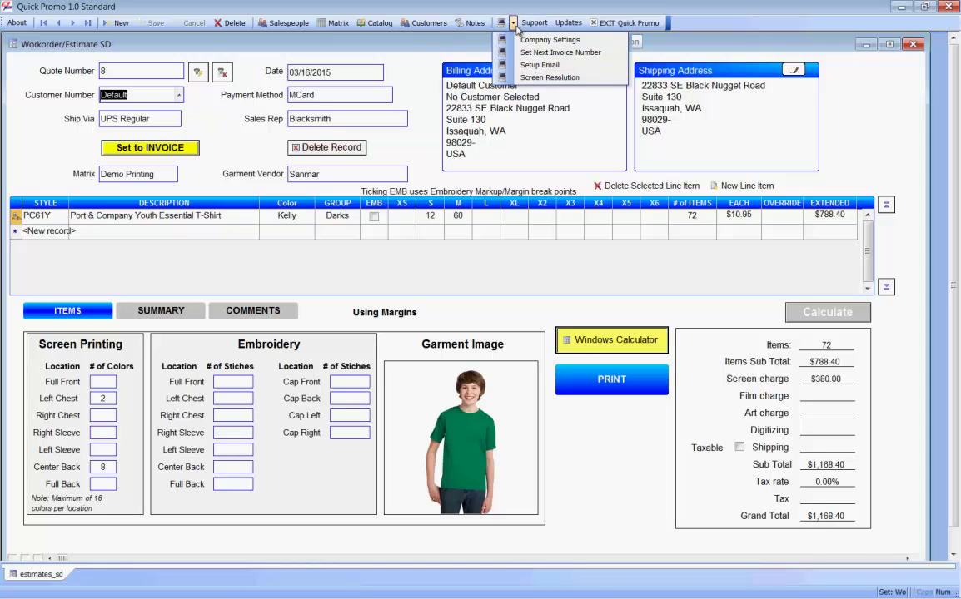
click(537, 77)
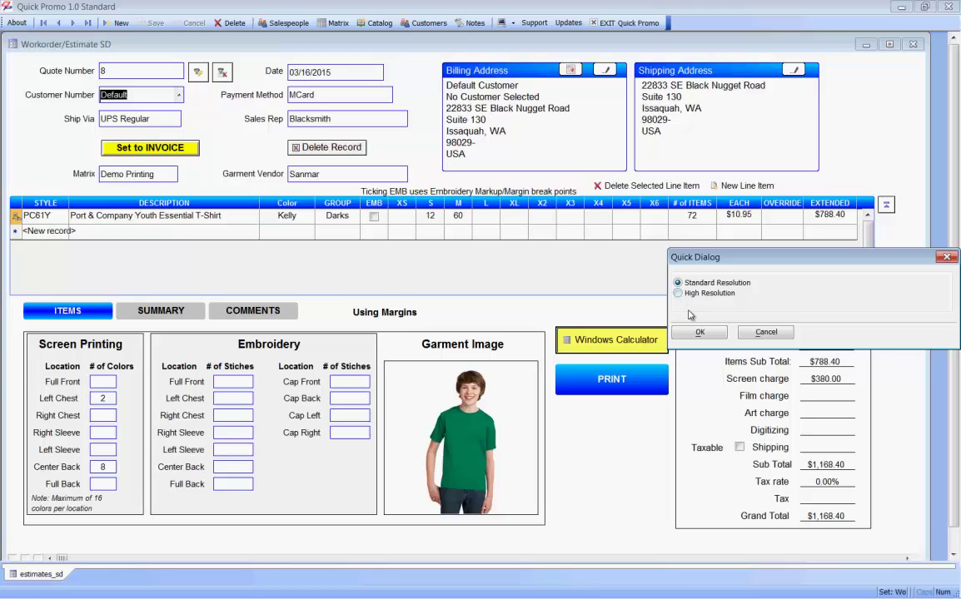
click(765, 333)
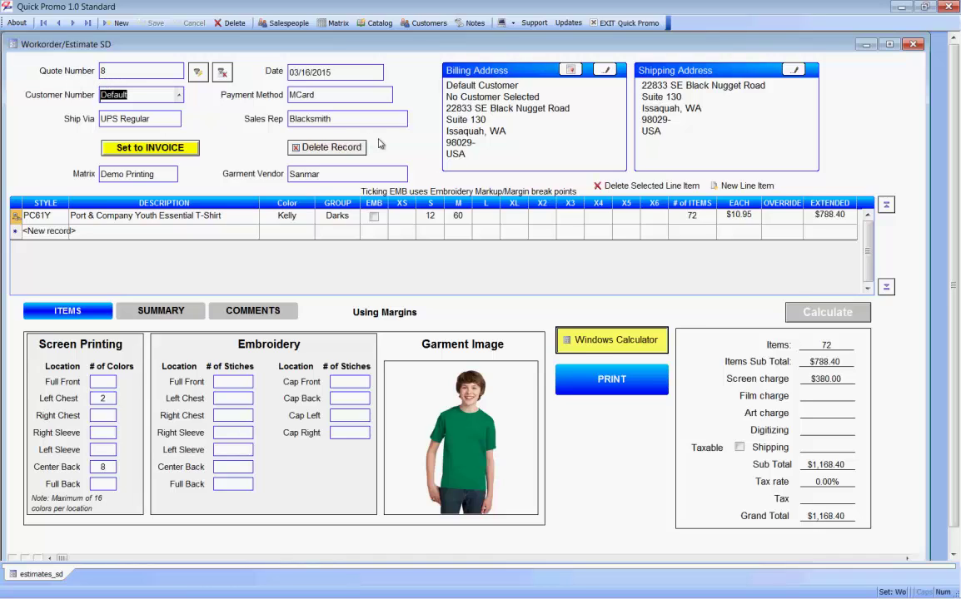
click(514, 23)
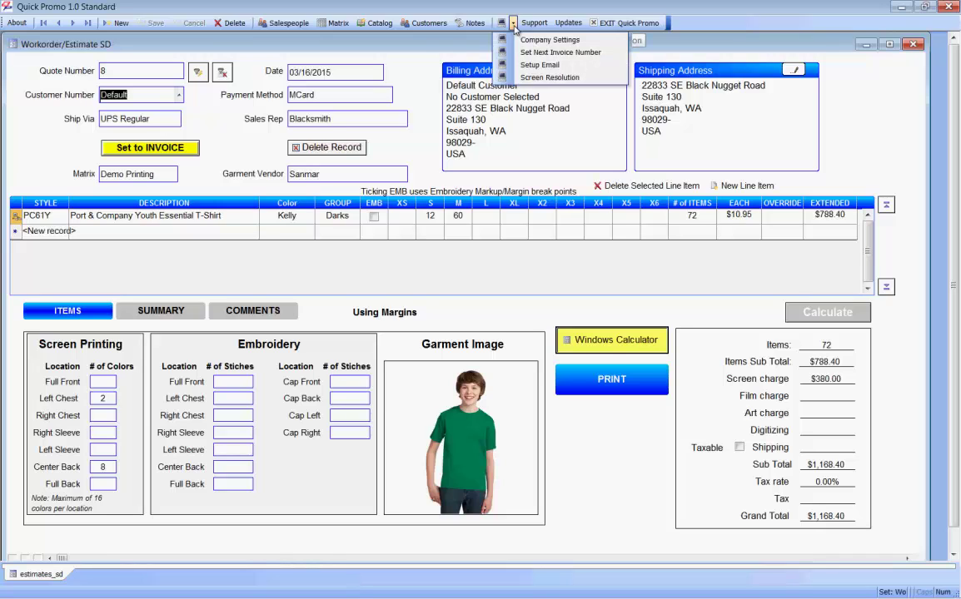
click(541, 52)
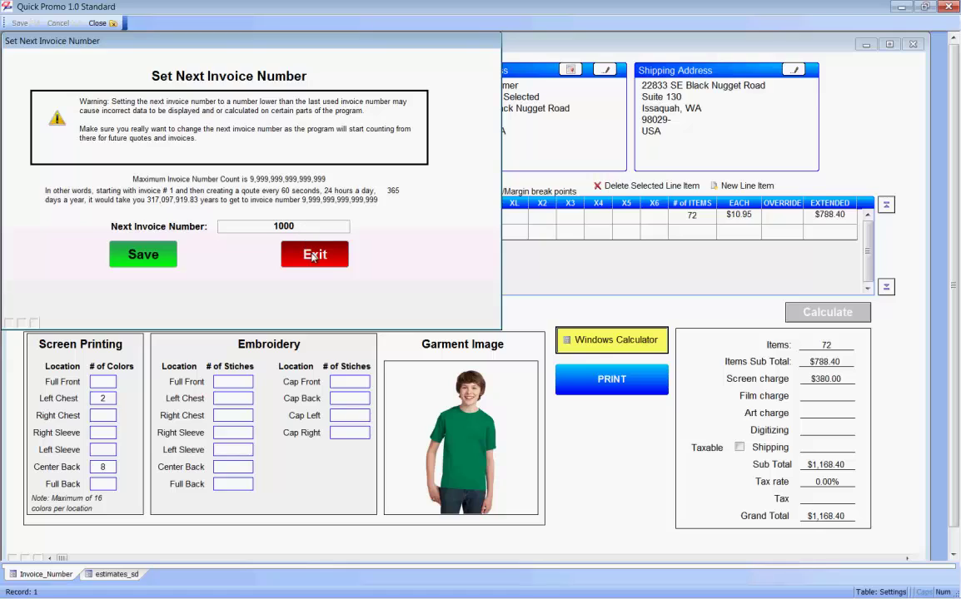
click(304, 250)
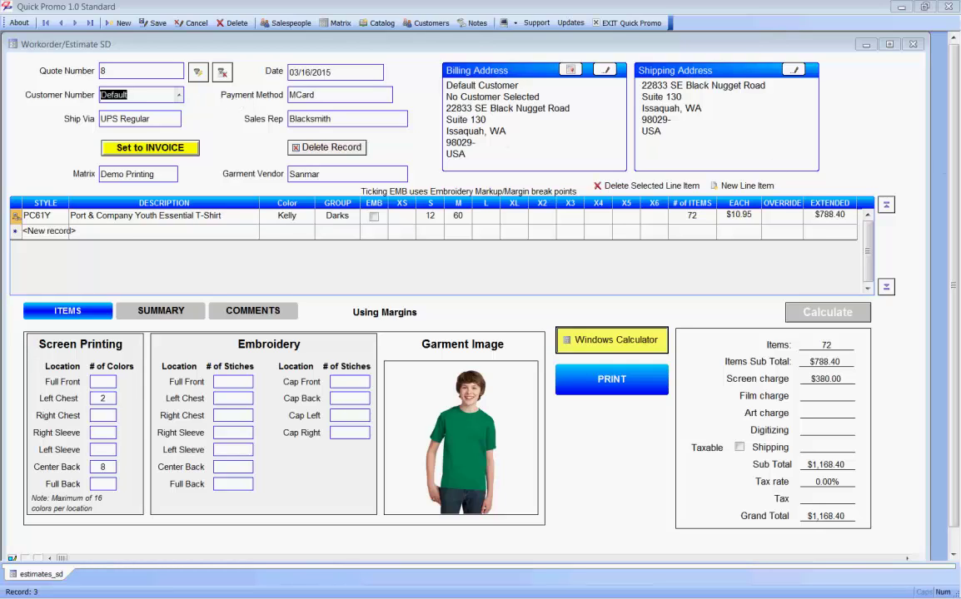
click(178, 95)
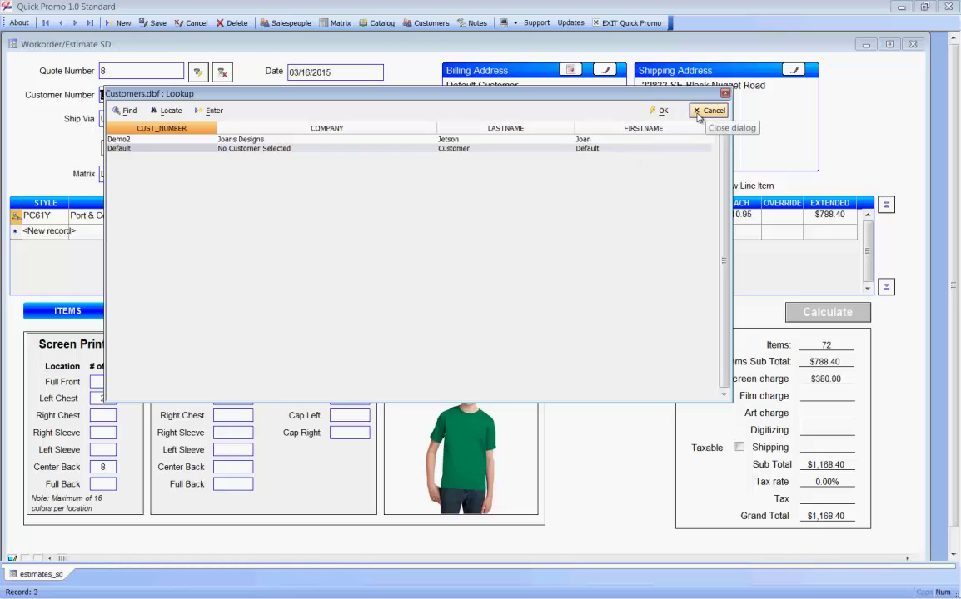
click(710, 110)
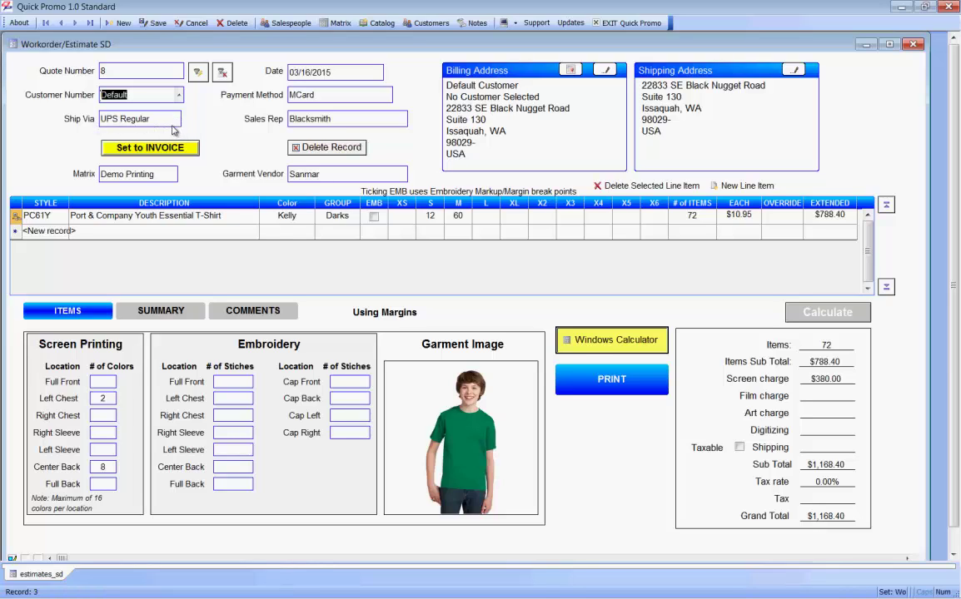
click(174, 119)
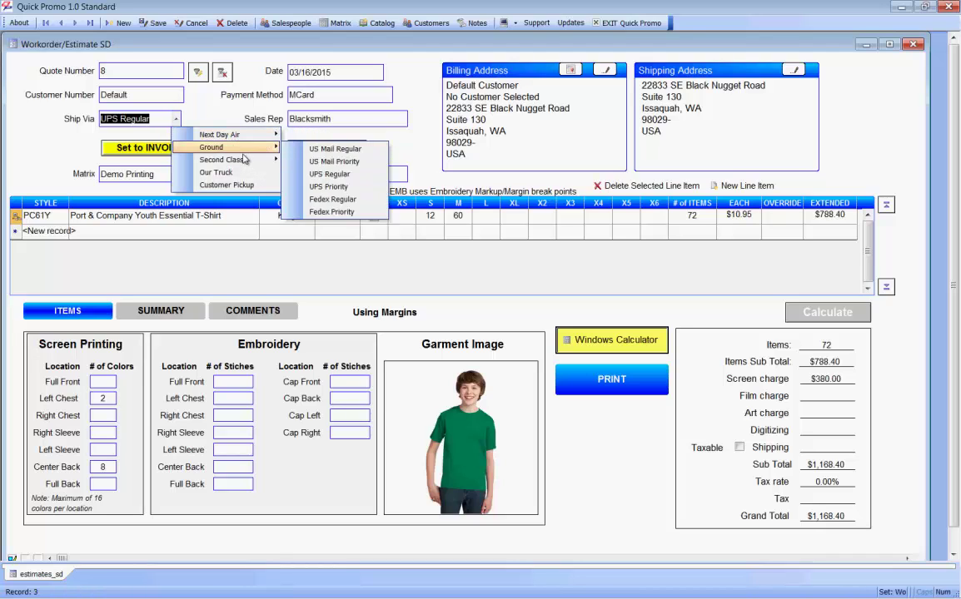
mouse_move(239, 139)
click(188, 102)
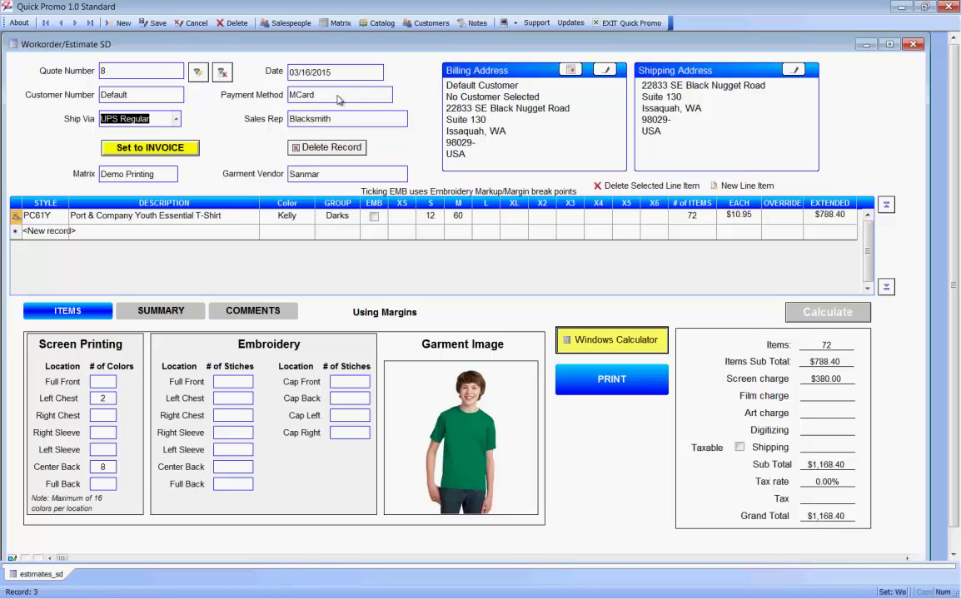
click(389, 98)
click(387, 95)
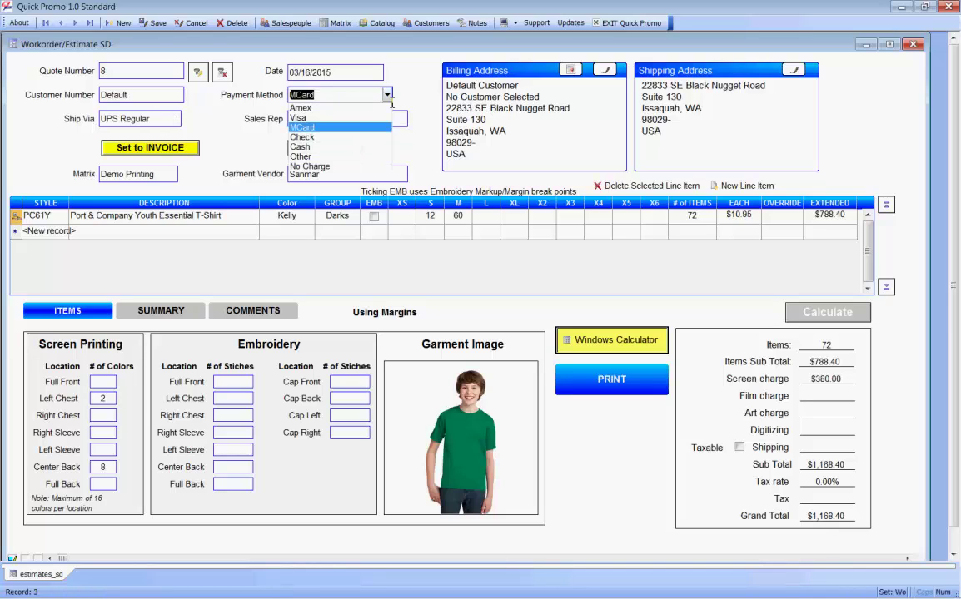
click(408, 89)
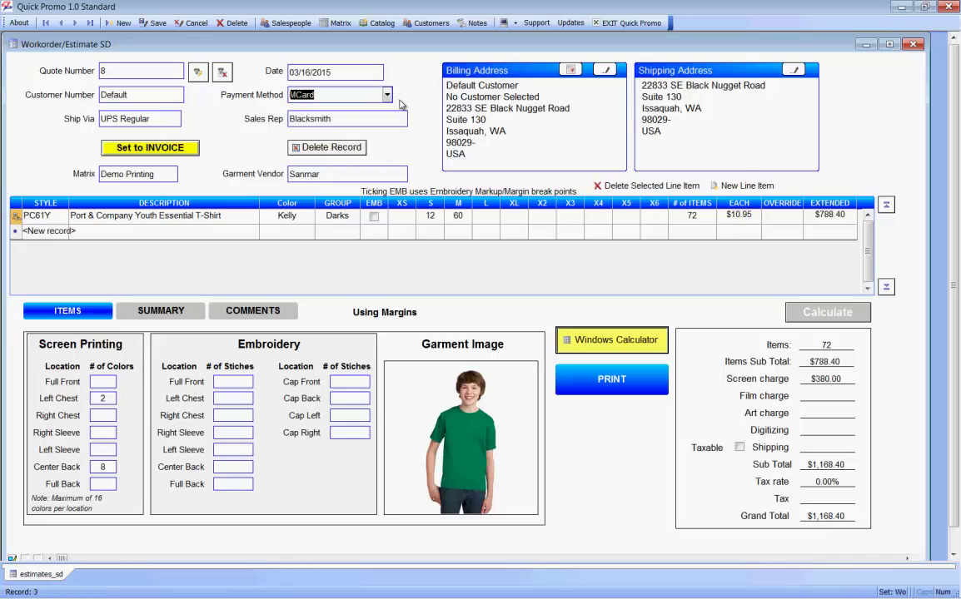
click(387, 119)
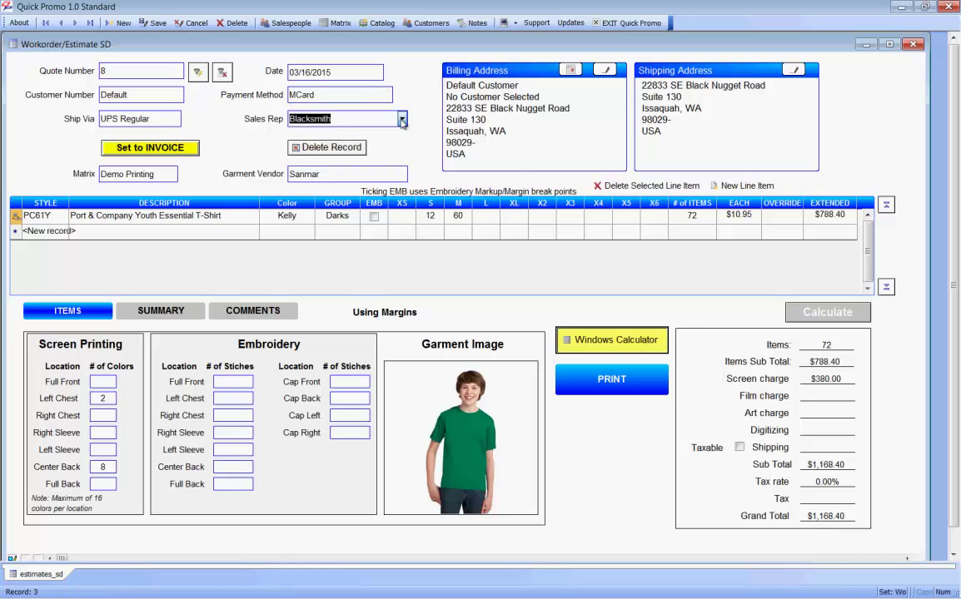
click(402, 119)
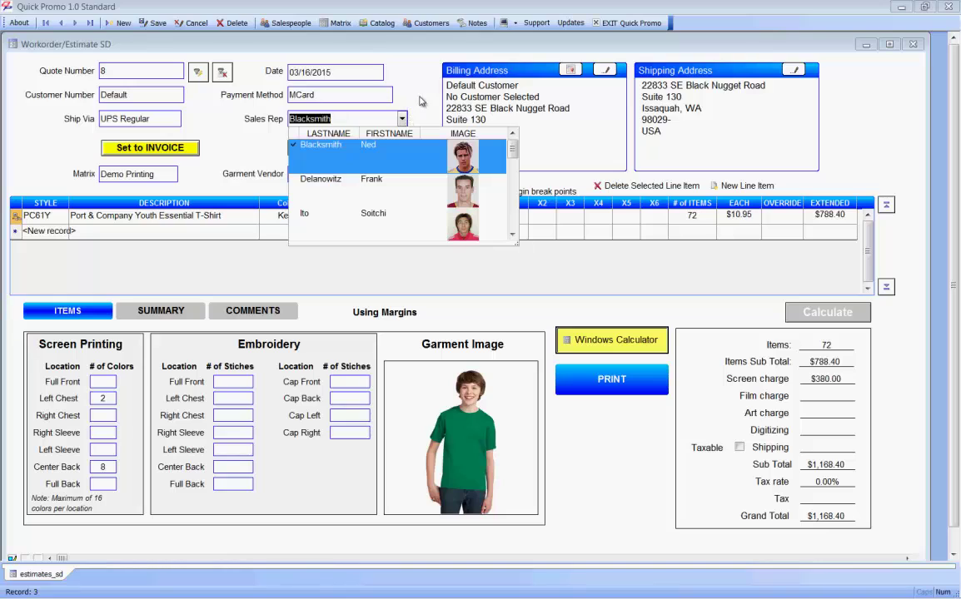
click(380, 89)
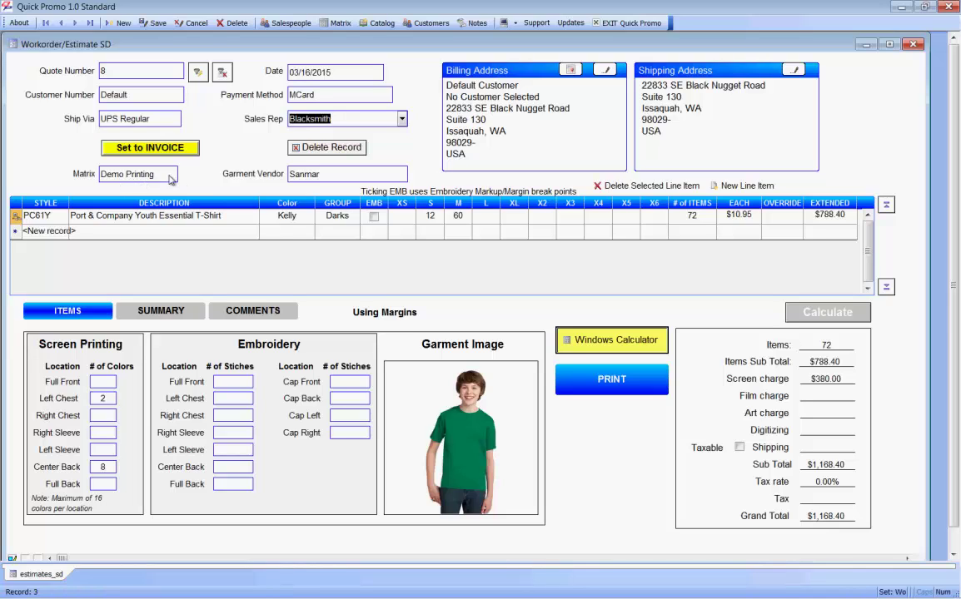
click(170, 180)
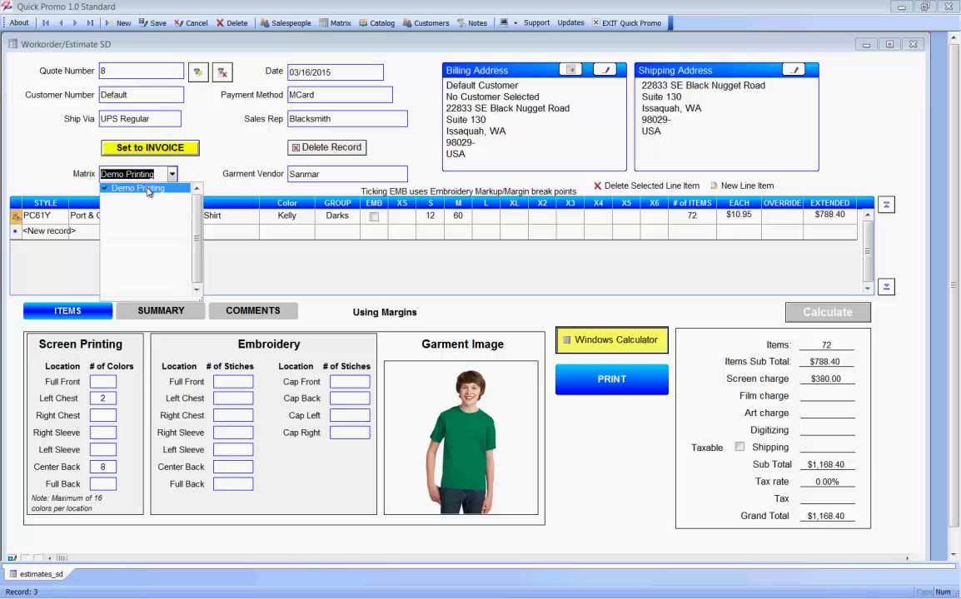
click(171, 174)
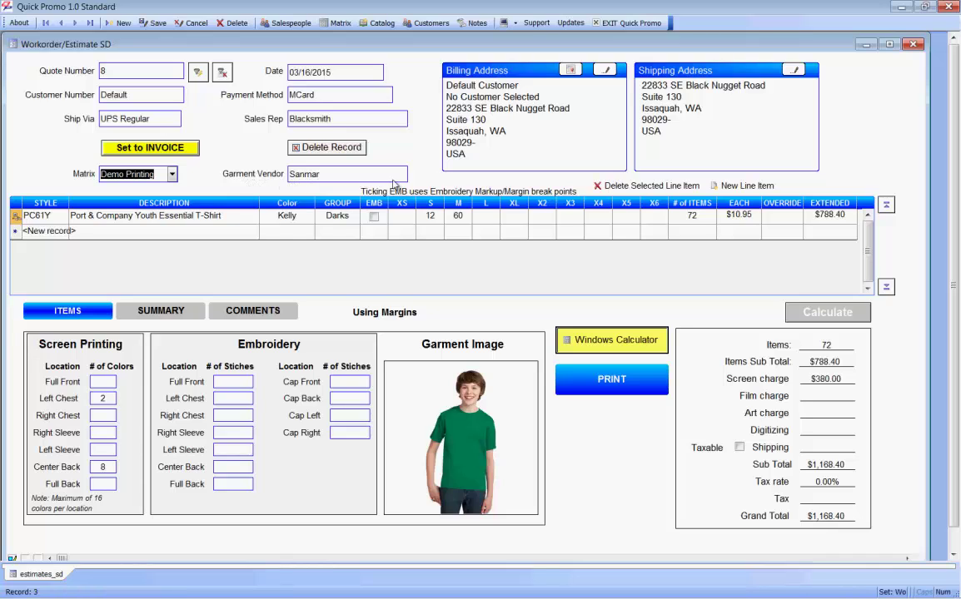
Step: Keep Sanmar as the garment vendor and add an empty second line item to quote 8
click(358, 169)
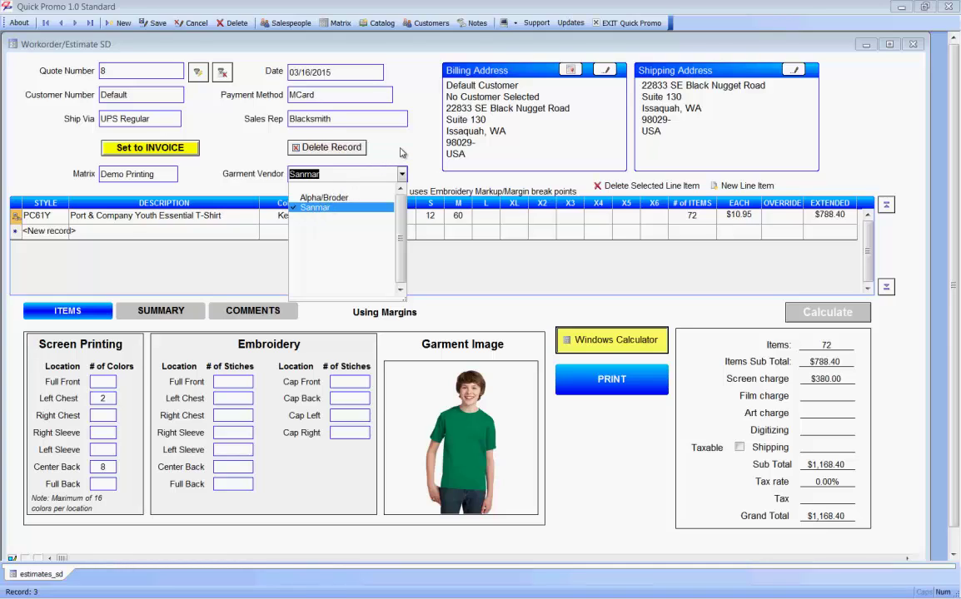
click(402, 153)
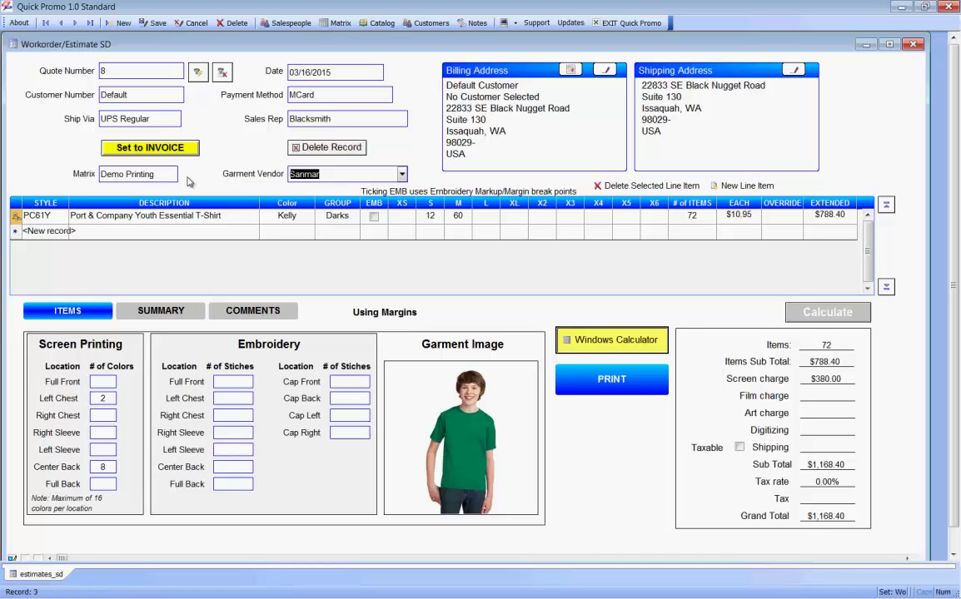
click(63, 232)
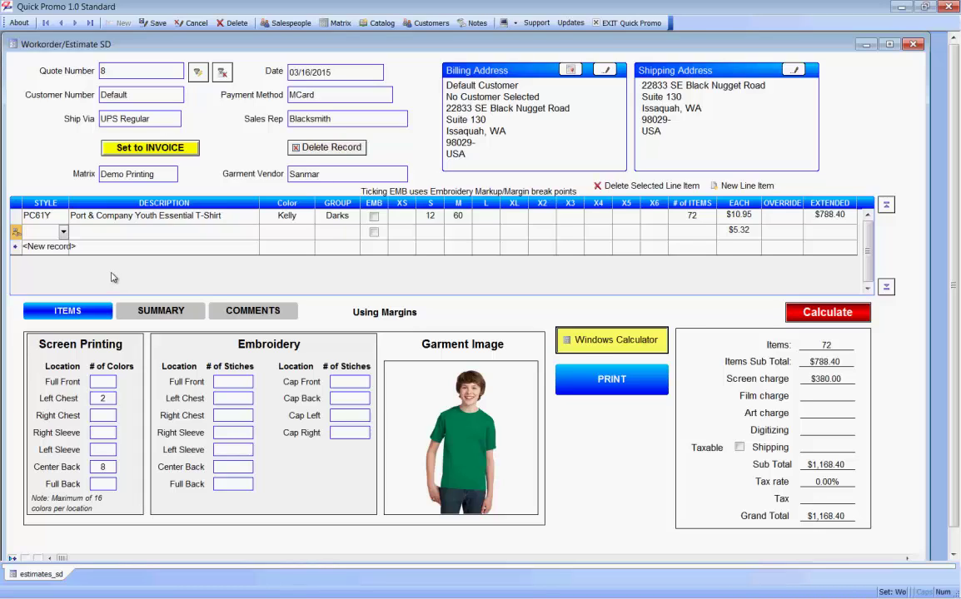
Step: Set the new line to style PC54 in Ash, placed in the Darks group
click(64, 231)
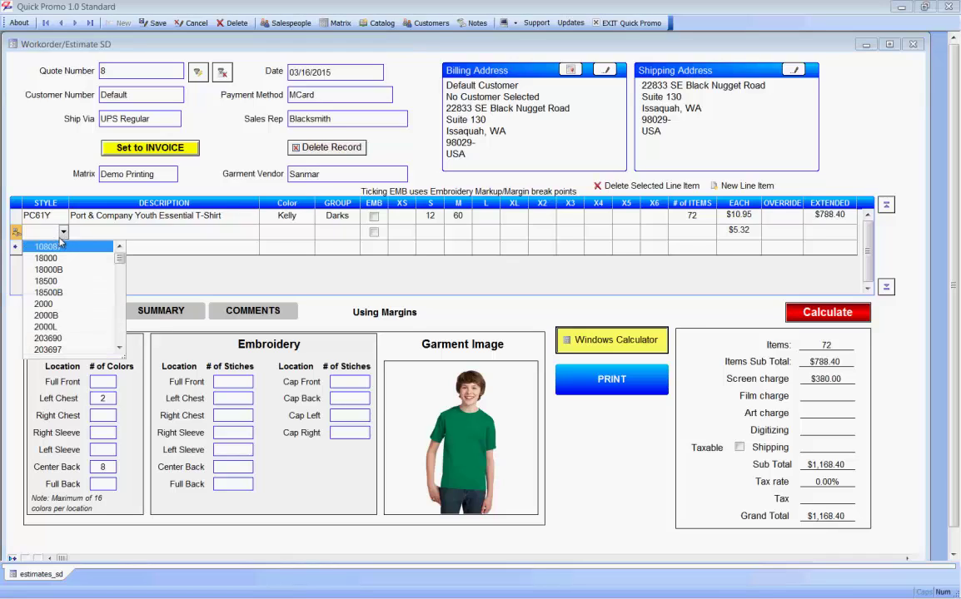
click(64, 233)
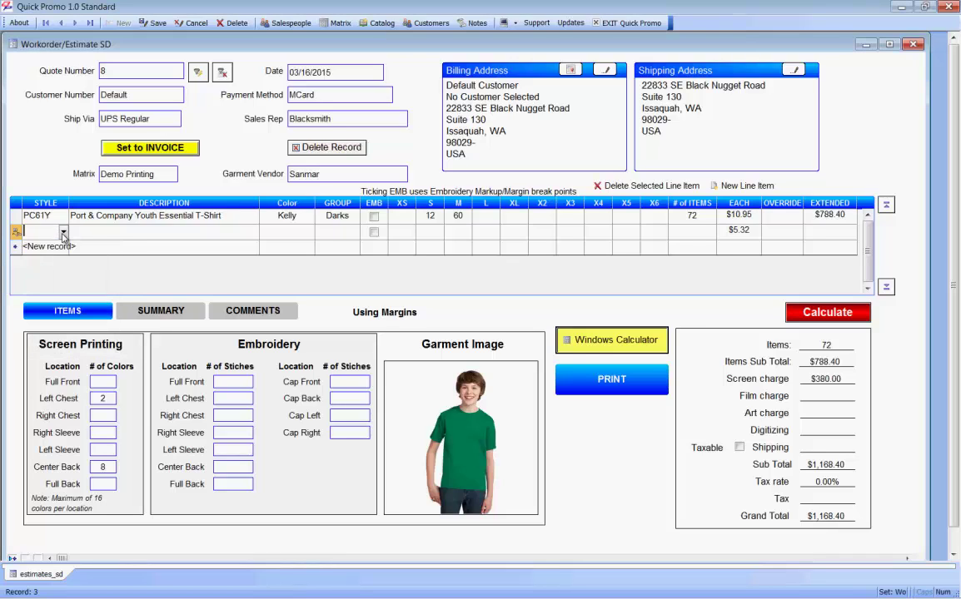
text(PC54)
key(Tab)
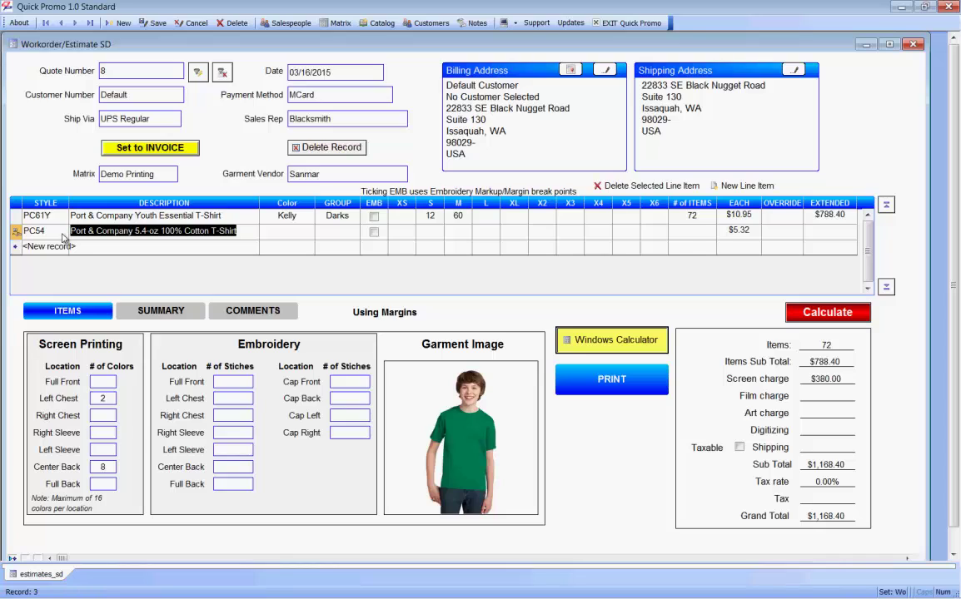
click(275, 231)
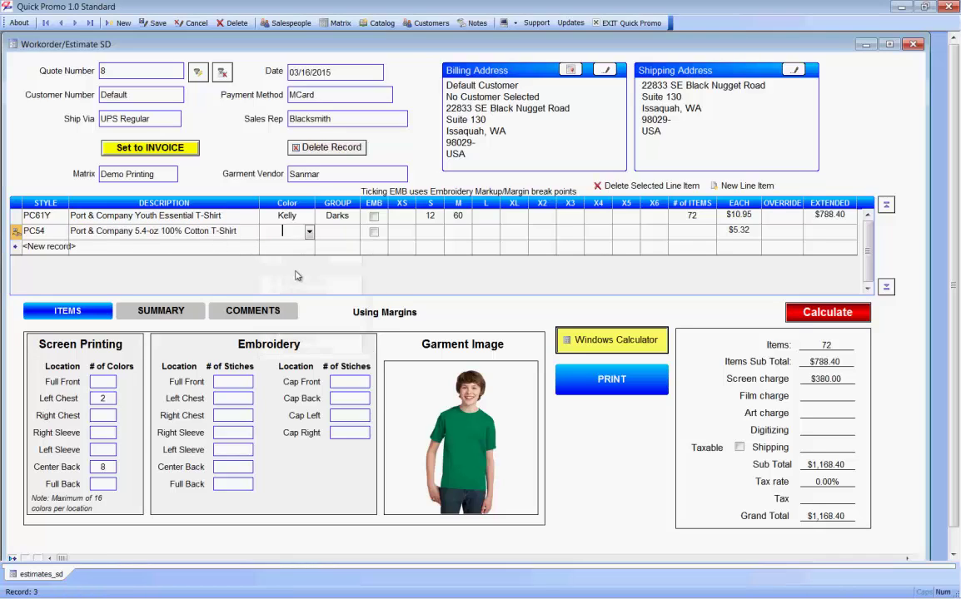
text(a)
key(Tab)
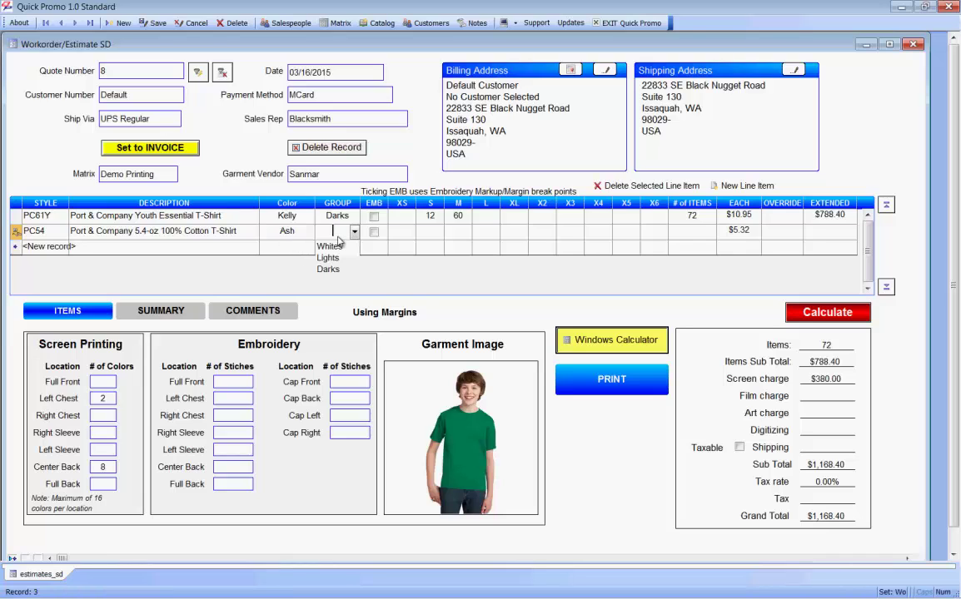
click(328, 269)
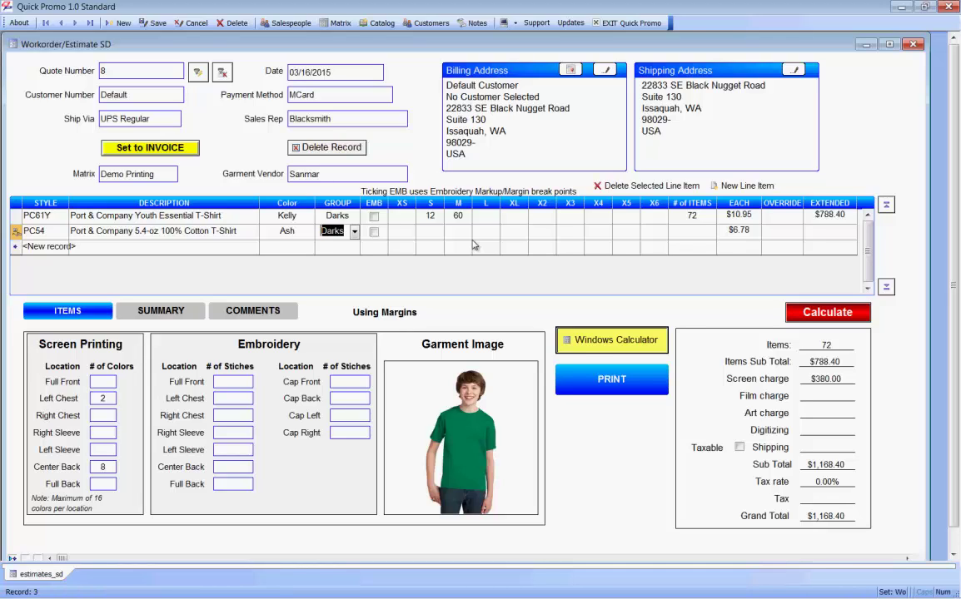
Step: Order 5 size X2 shirts on the PC54 line, keeping the $13.35 unit price
click(557, 235)
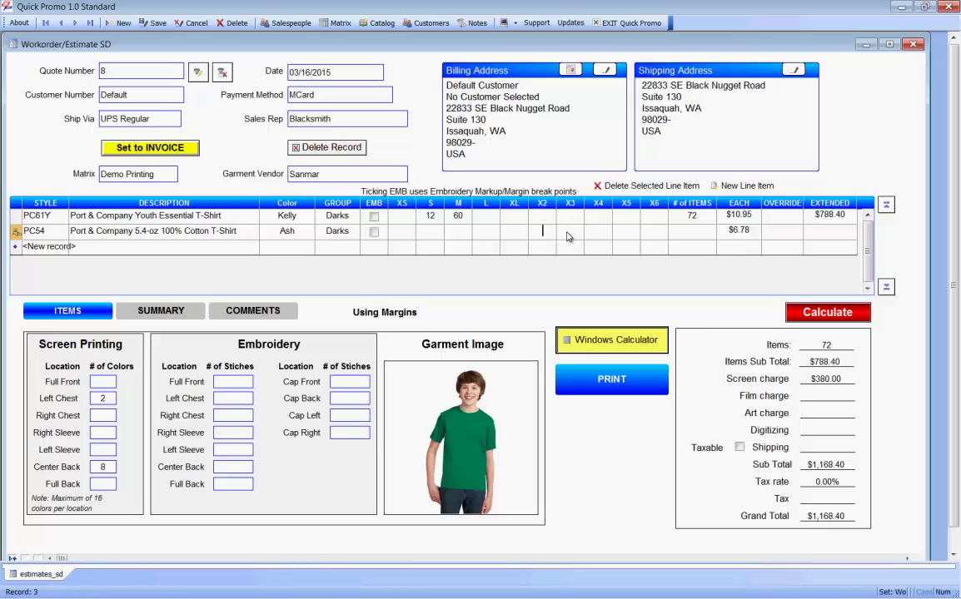
text(5)
key(Tab)
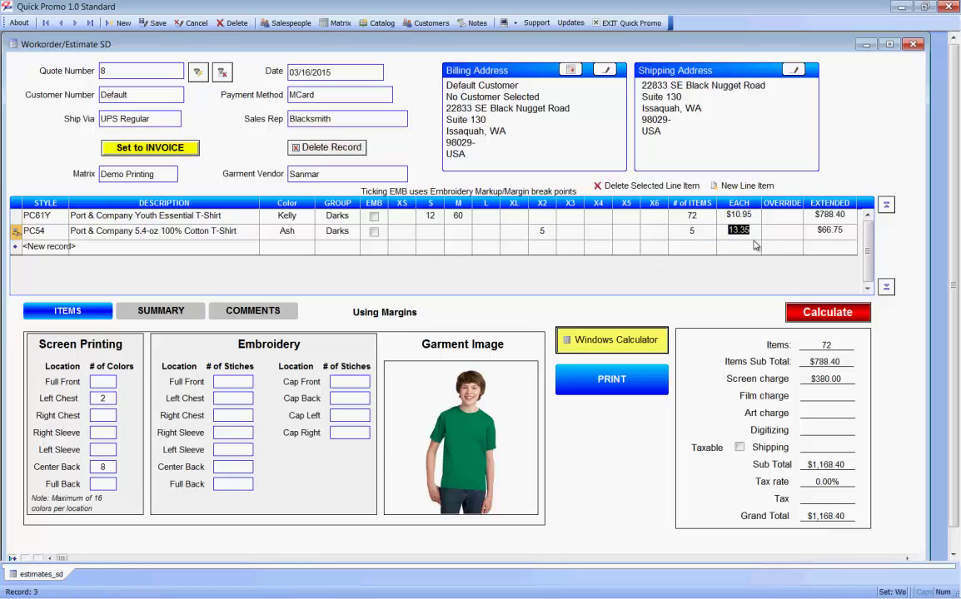
key(Tab)
Step: Switch the second line's style from PC54 to PC61Y Youth Essential T-Shirt, passing through PC54Y
click(62, 233)
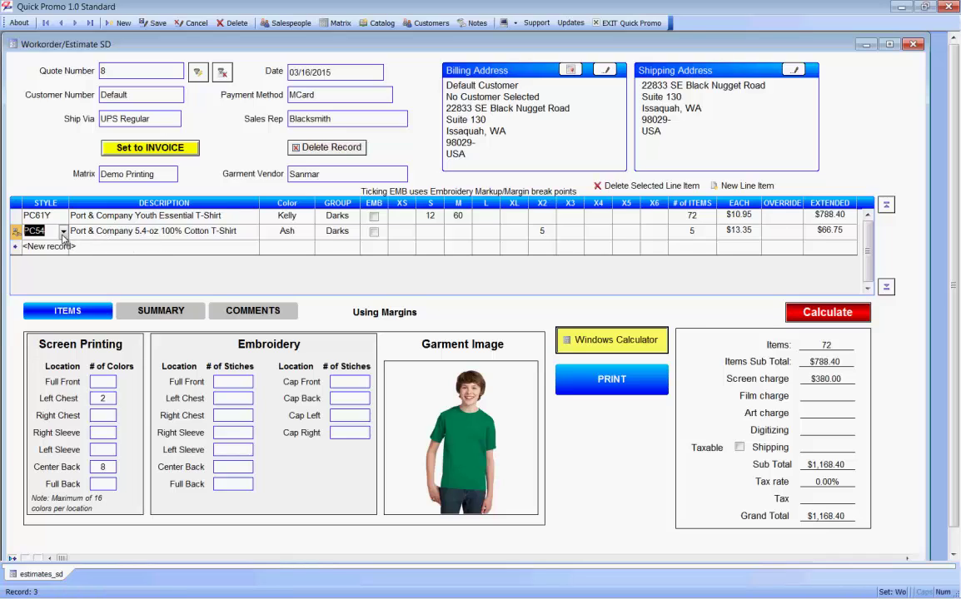
click(63, 232)
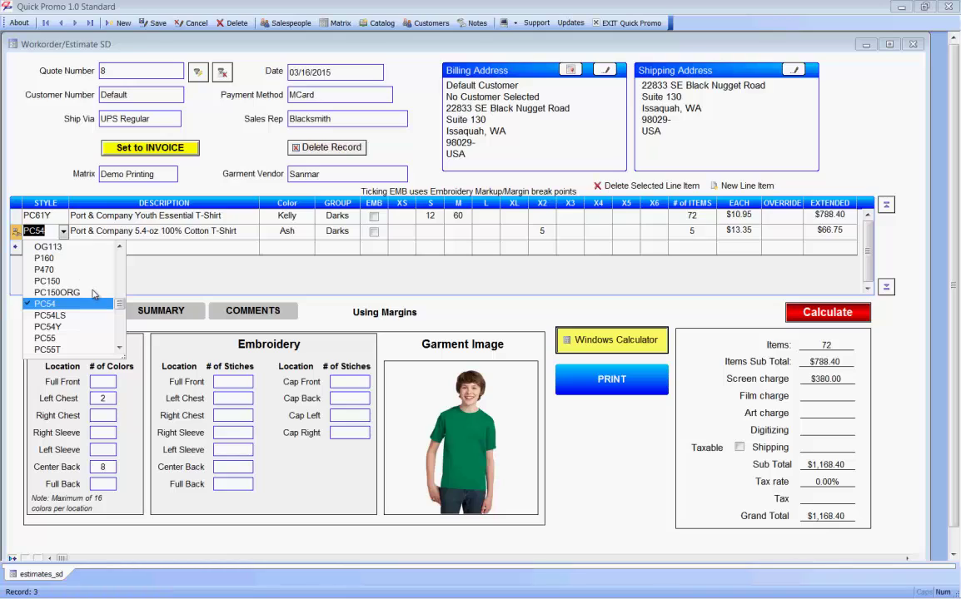
click(69, 329)
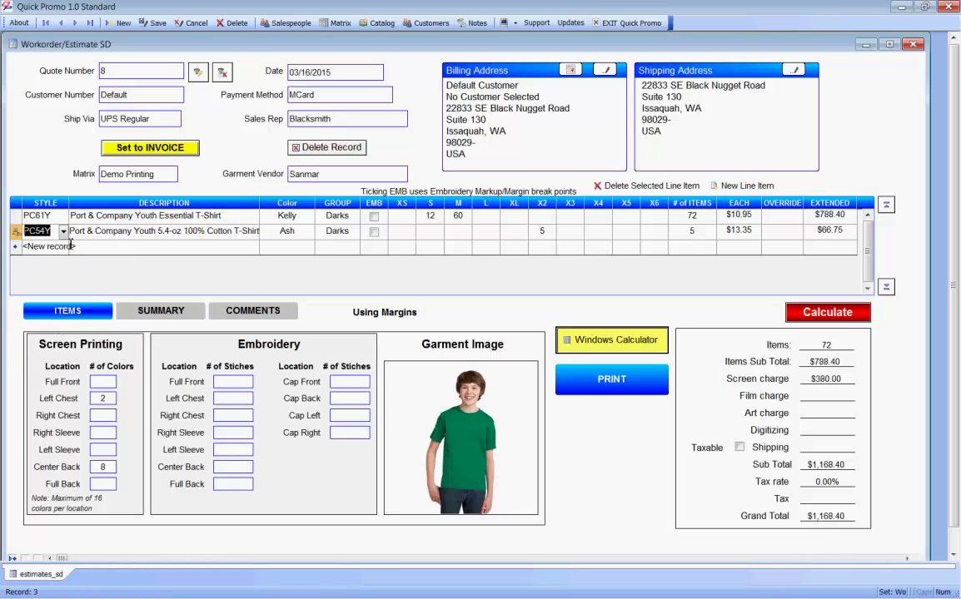
click(62, 232)
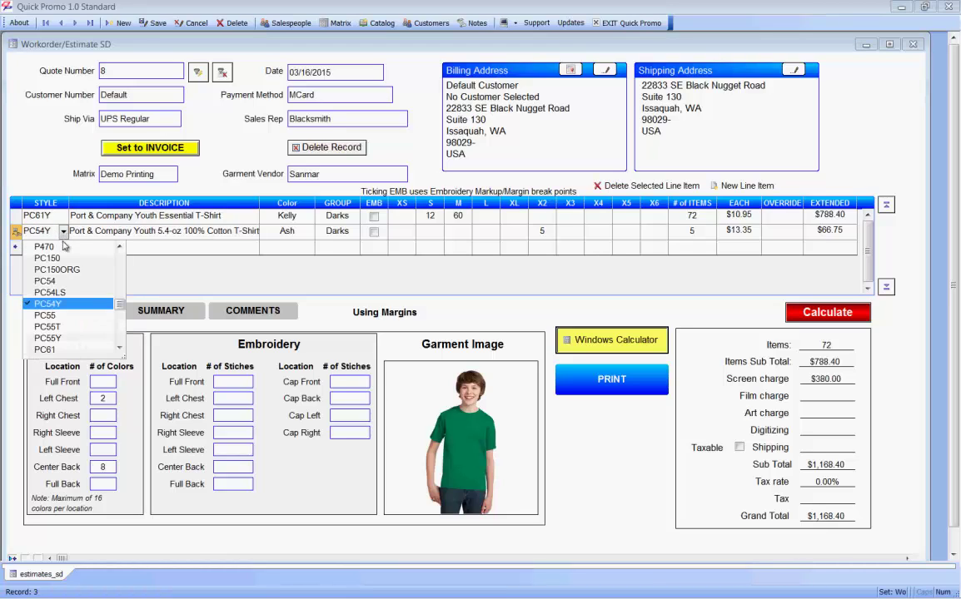
click(121, 349)
click(121, 349)
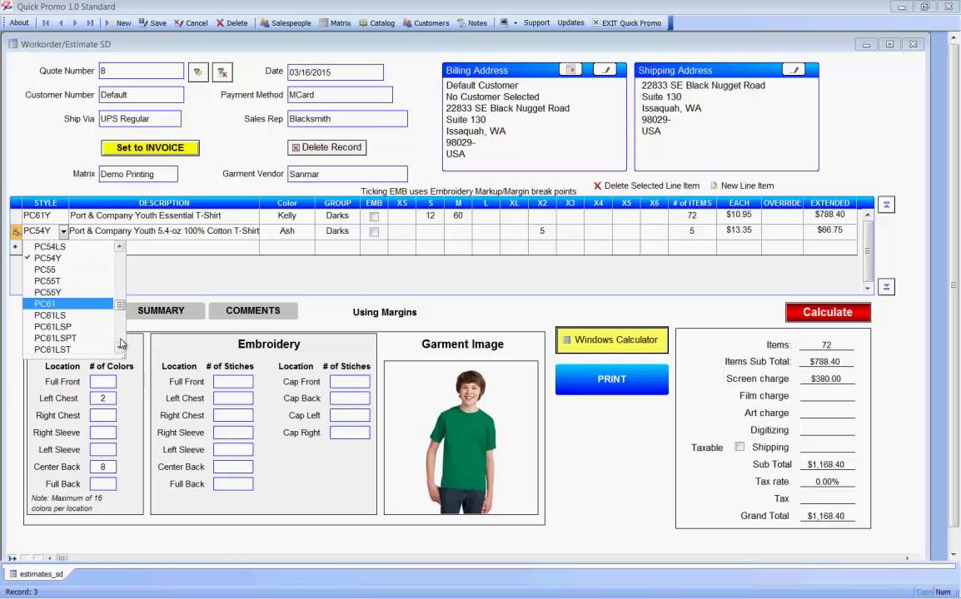
click(121, 349)
click(121, 349)
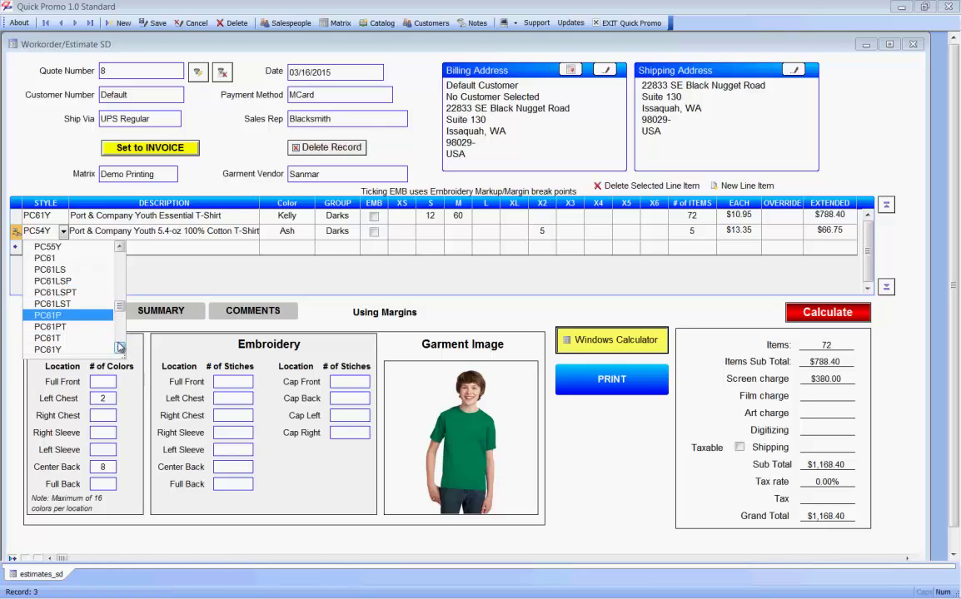
click(51, 350)
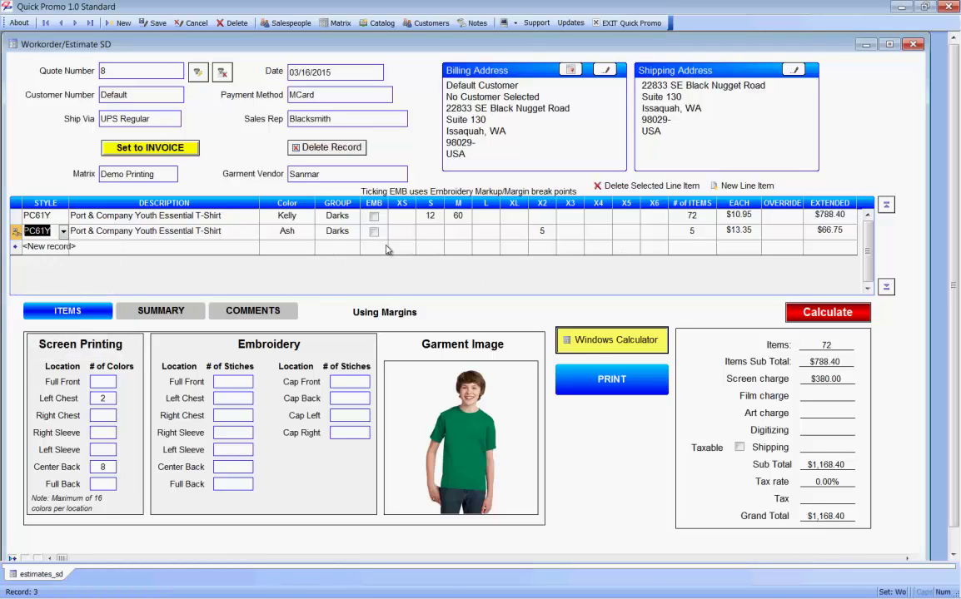
key(Tab)
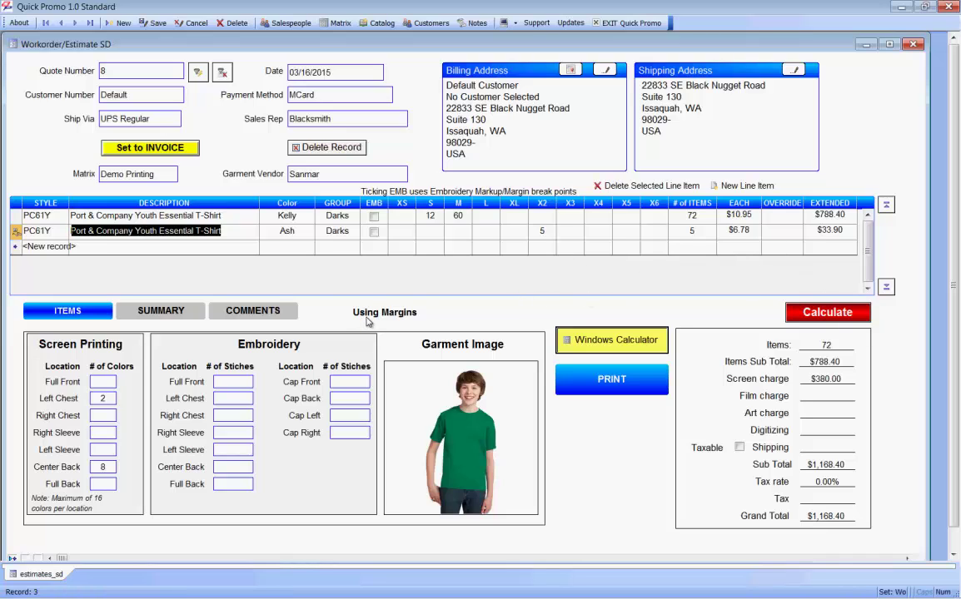
Step: Change the PC61Y second line's colour from Ash to Cardinal
key(Tab)
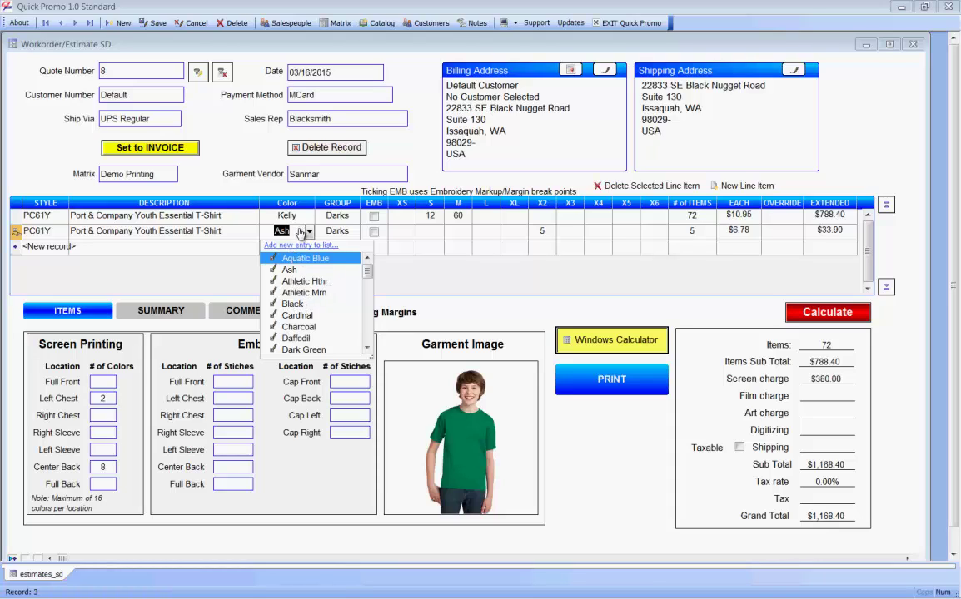
click(297, 317)
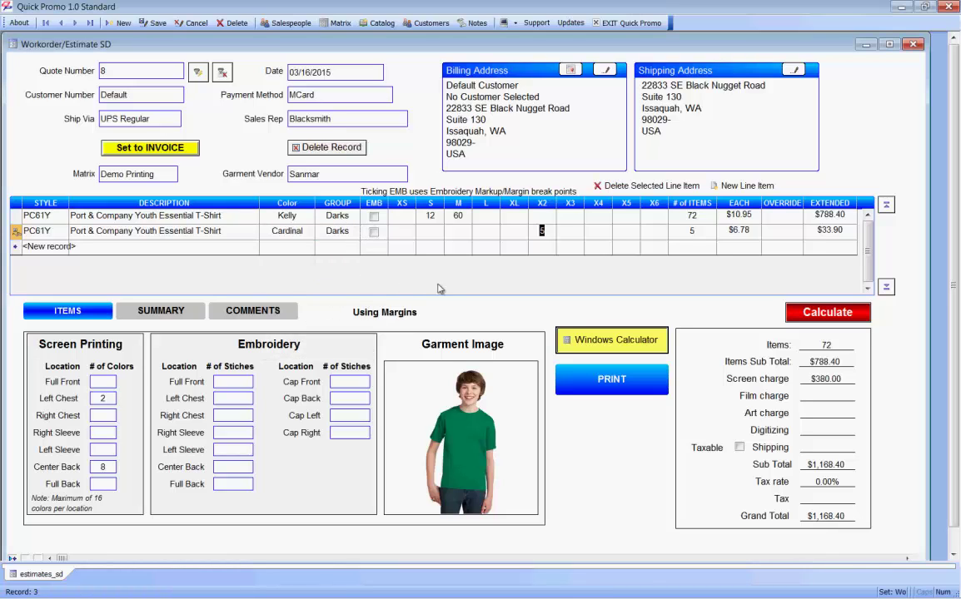
key(Tab)
key(Tab)
key(Tab)
key(Tab)
key(Tab)
key(Tab)
key(Tab)
Step: Enter 5 in size L on row 2 and recalculate to a $1,223.15 grand total
click(489, 237)
text(5)
key(Tab)
click(821, 313)
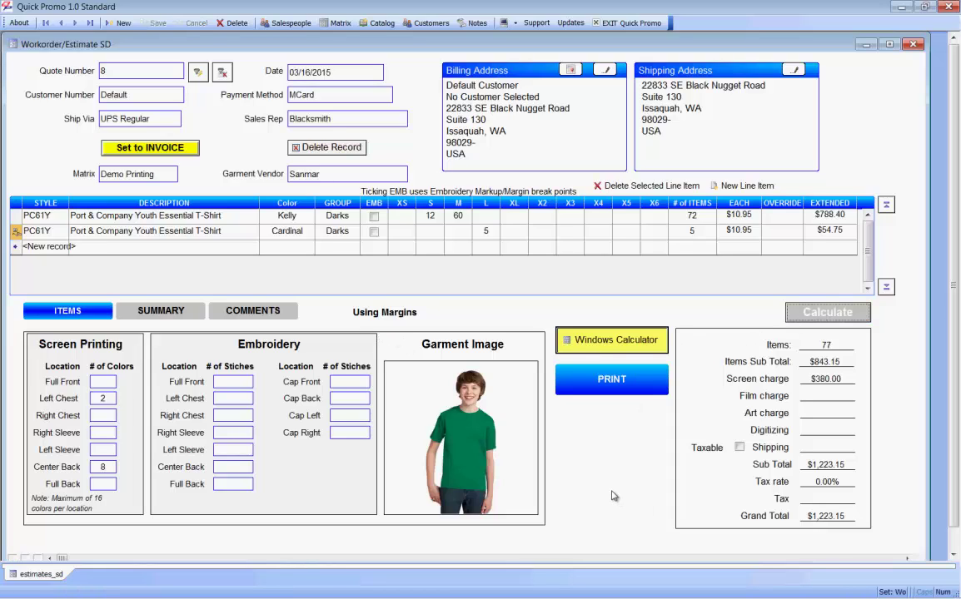
Step: Open the SUMMARY tab showing $898.39 cost, $162.38 commission and $1,223.15 total
click(178, 314)
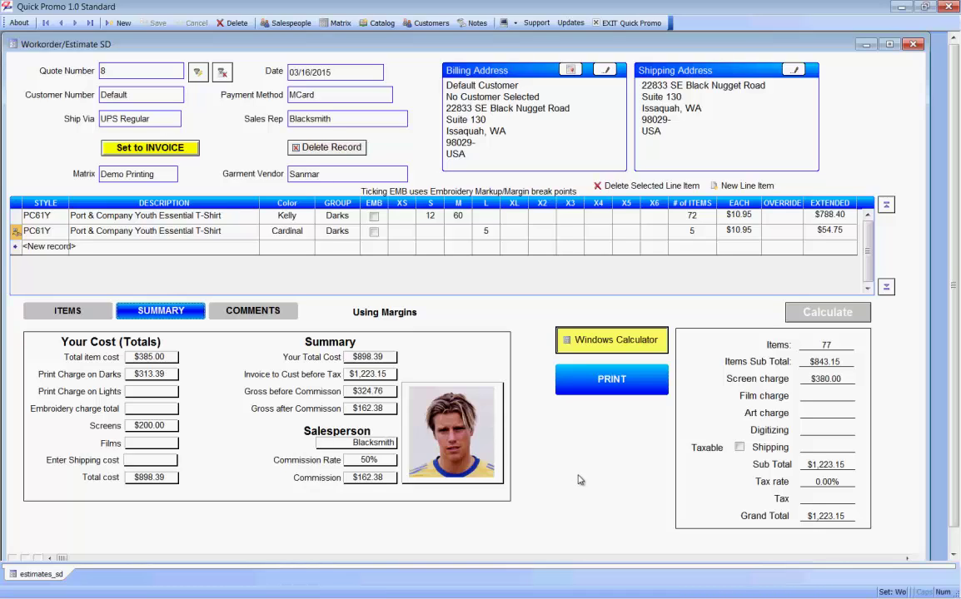
Step: Keep '50% Deposit Required' as note 1 on the COMMENTS tab
click(258, 312)
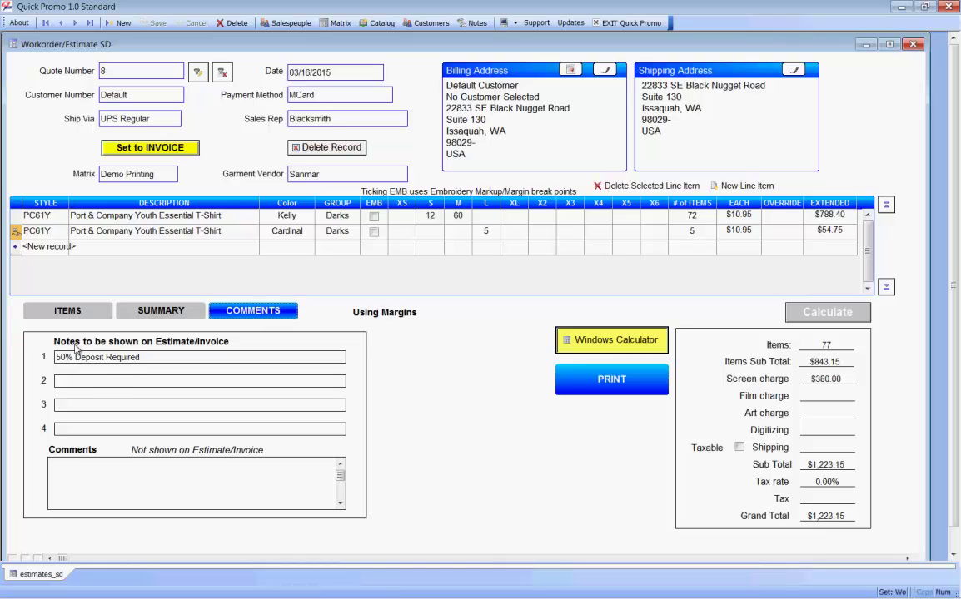
click(117, 360)
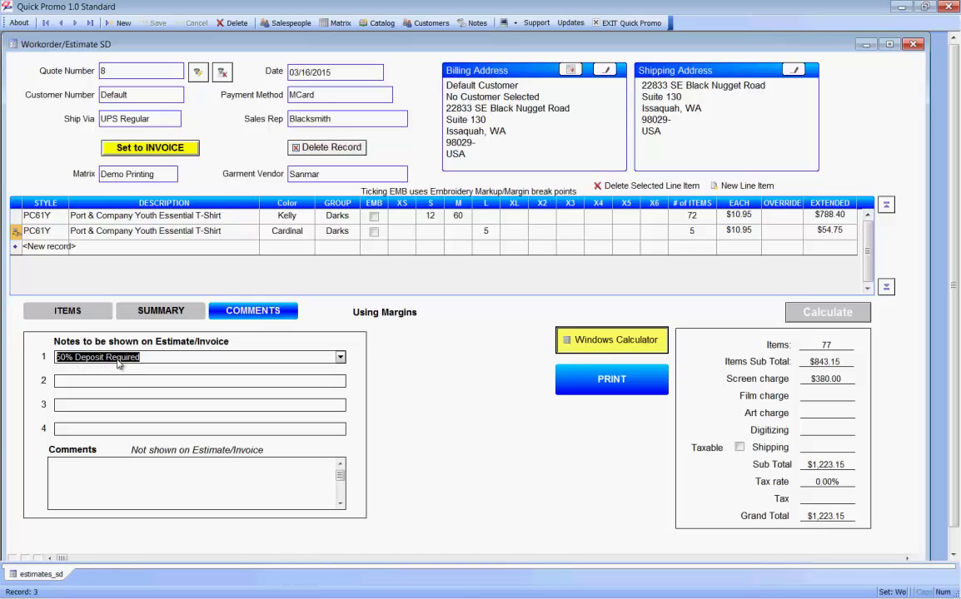
click(340, 358)
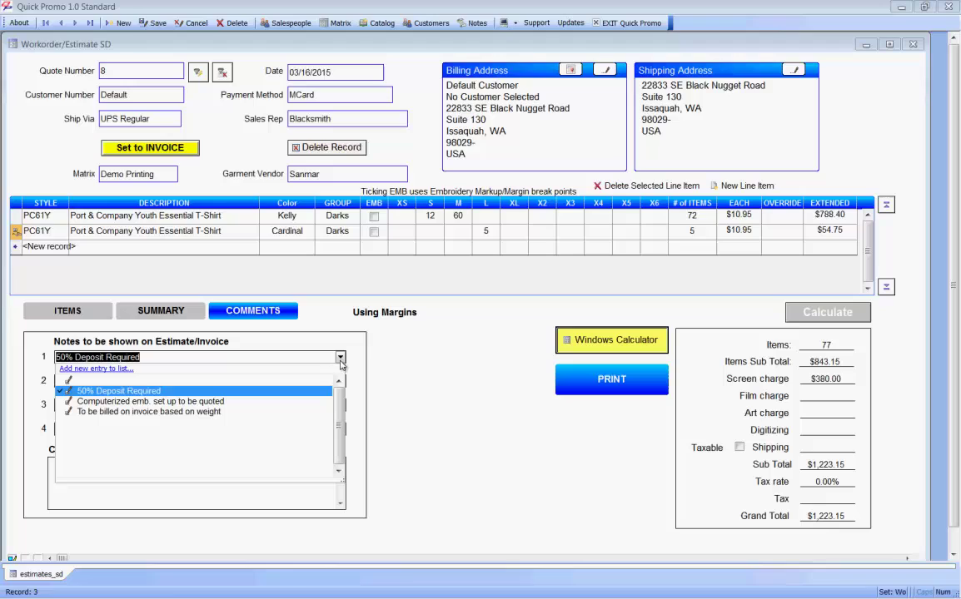
click(416, 383)
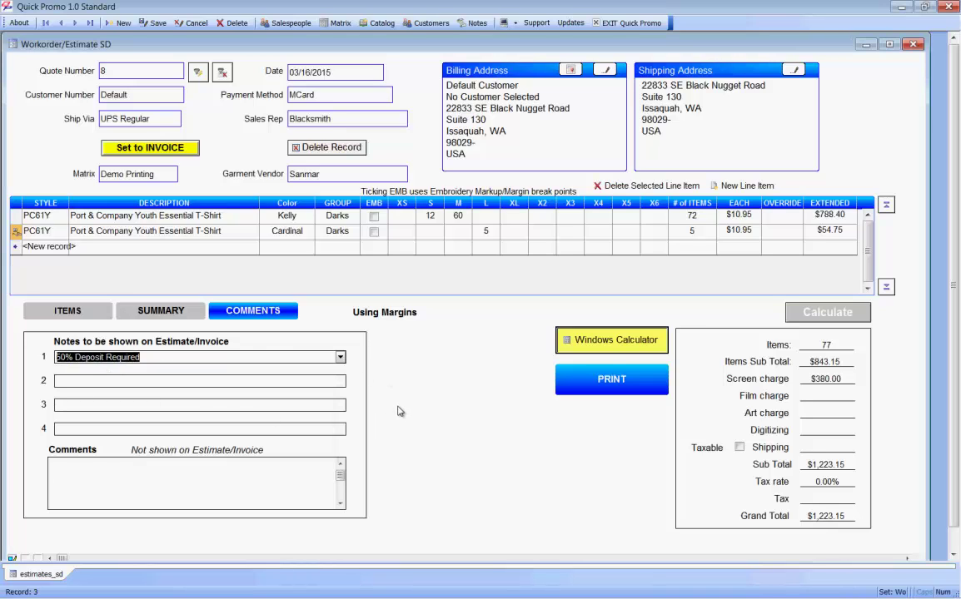
Step: Return to the summary, recalculate the totals and bring up the printable quote preview
click(159, 312)
click(89, 313)
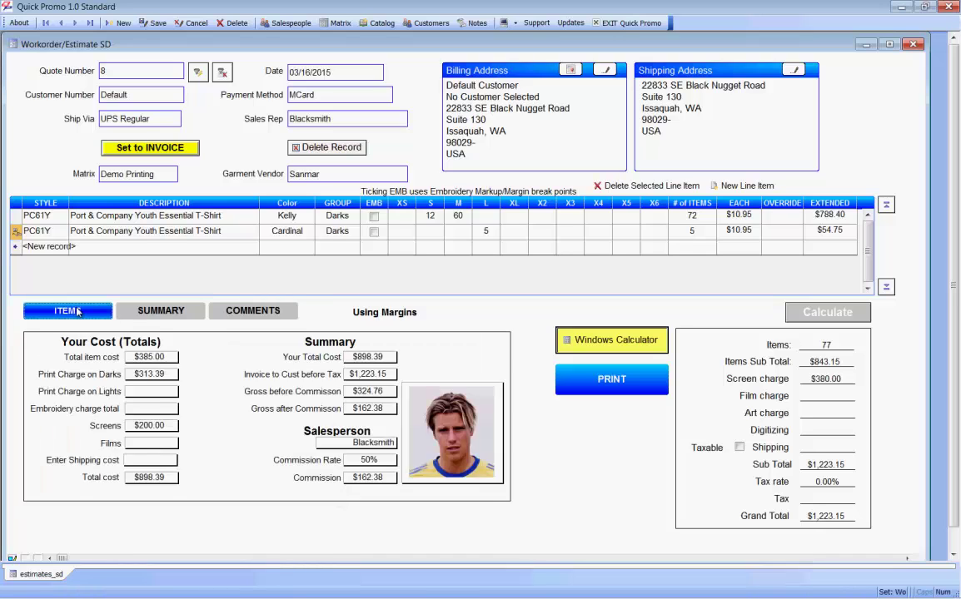
click(158, 310)
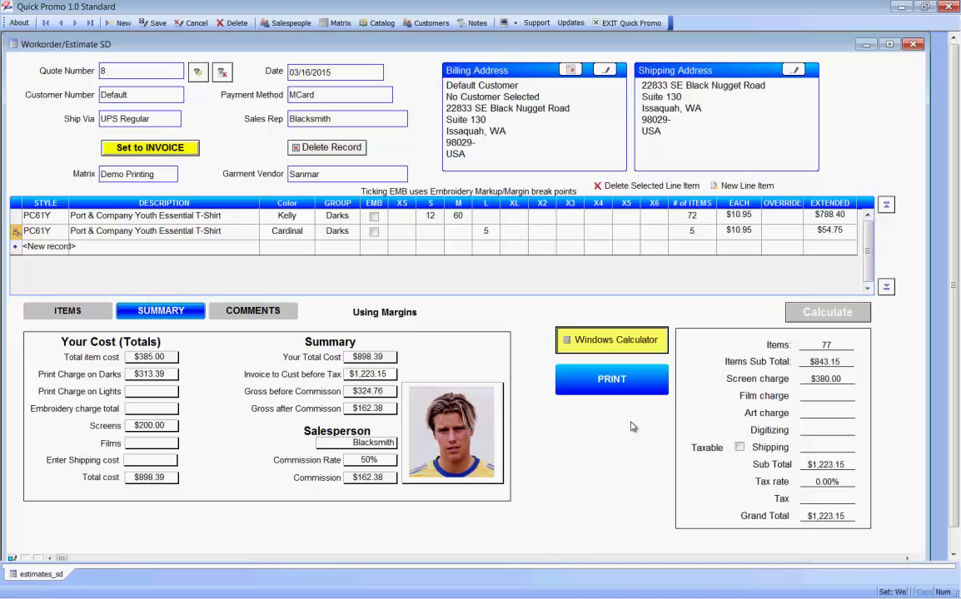
click(828, 319)
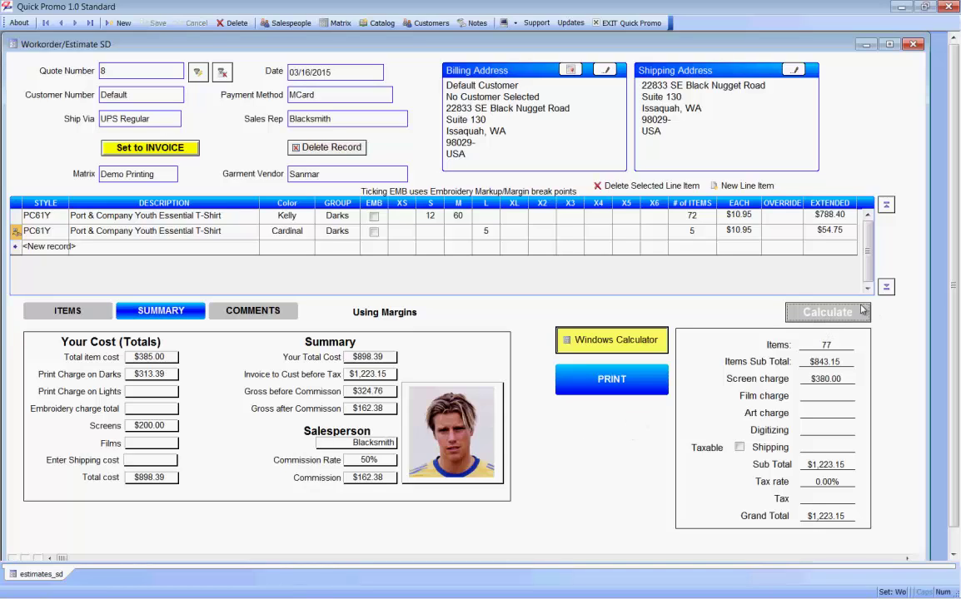
click(612, 380)
Step: View the full quote page, then exit the preview back to the estimate form
click(520, 357)
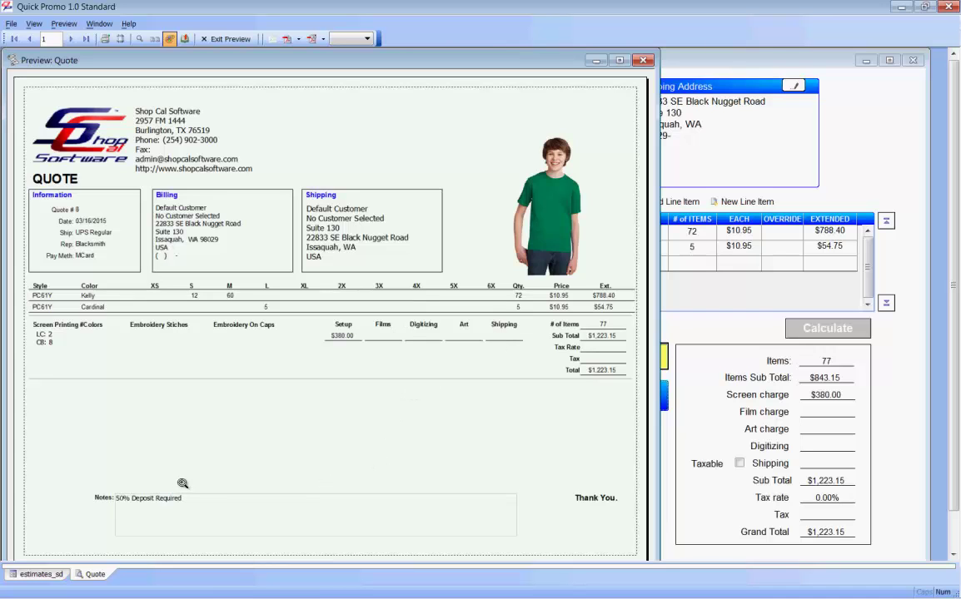
click(220, 41)
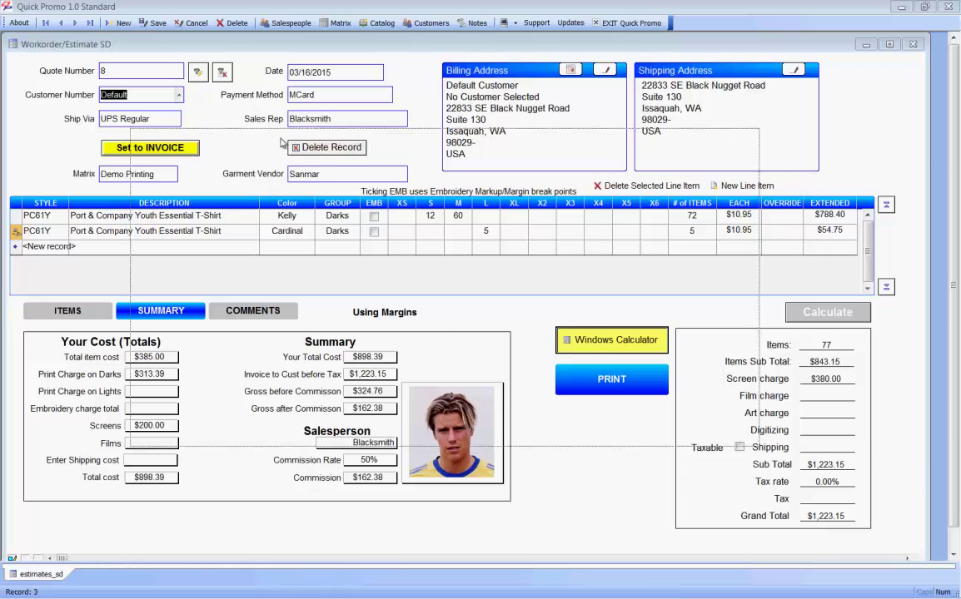
Step: Assign the demo customer to quote 8, save the estimate, and check its quote preview
key(F4)
click(665, 141)
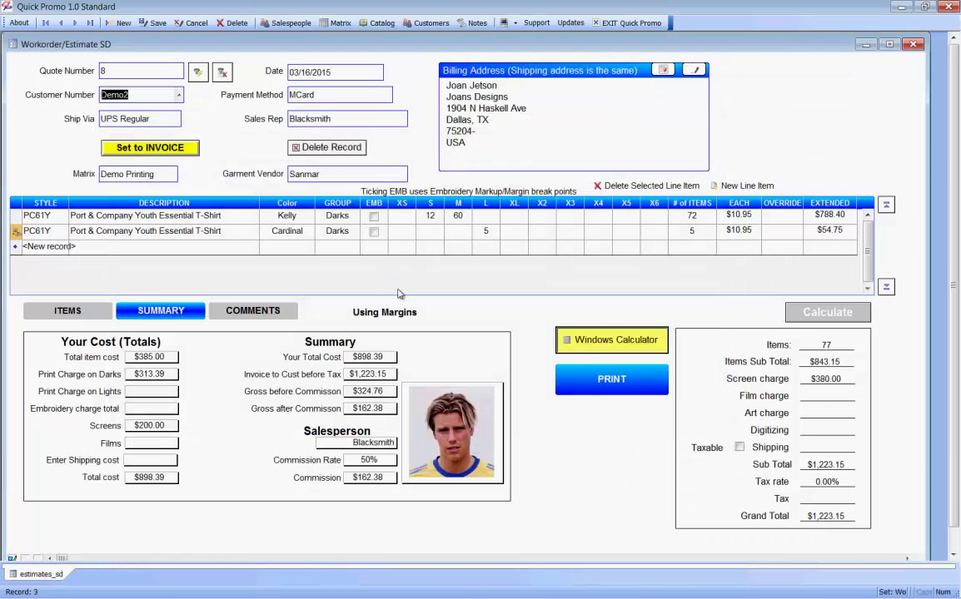
click(153, 25)
click(559, 381)
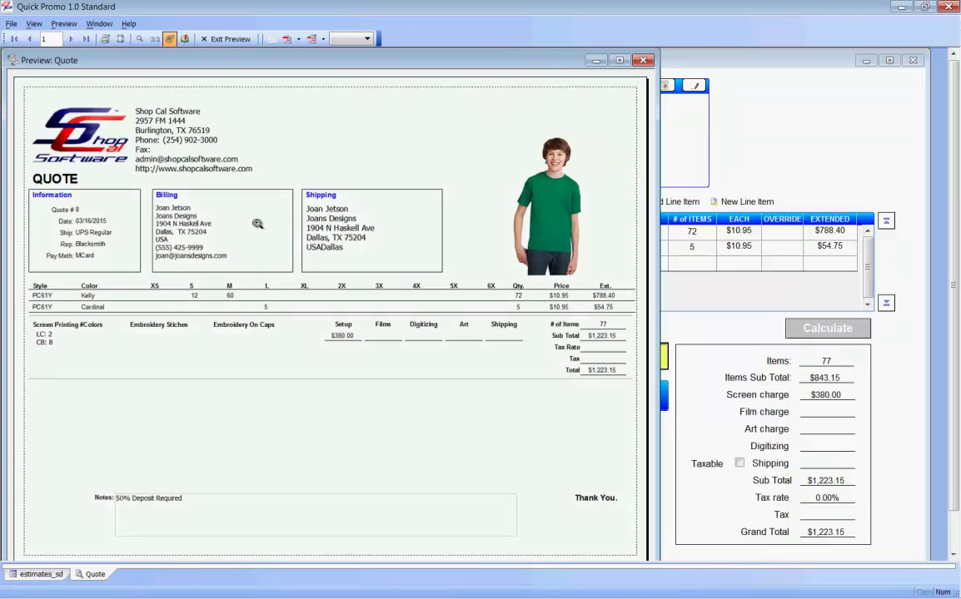
click(233, 39)
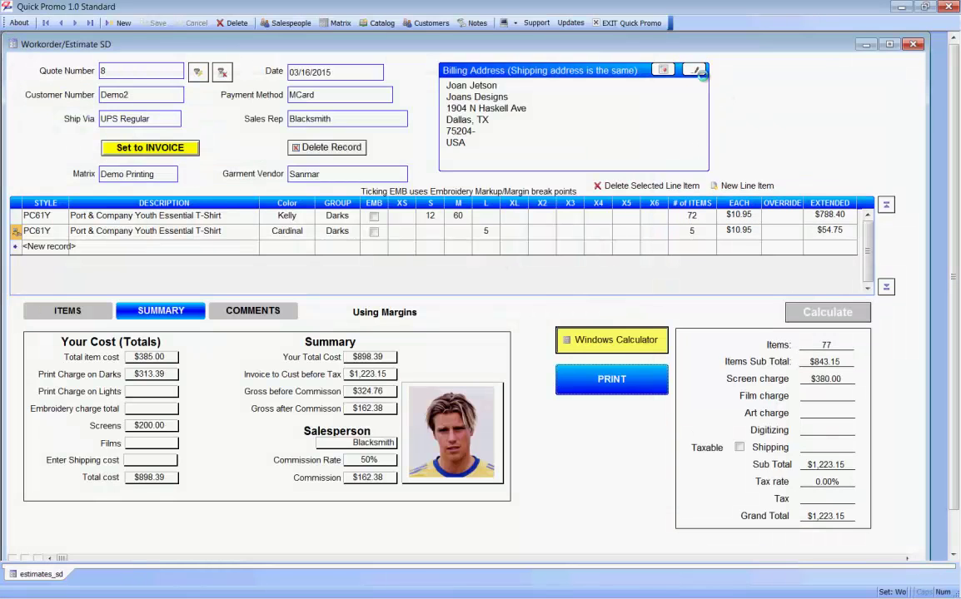
Step: Review the customer's contact details, map their billing address, and return to the estimate form
click(695, 70)
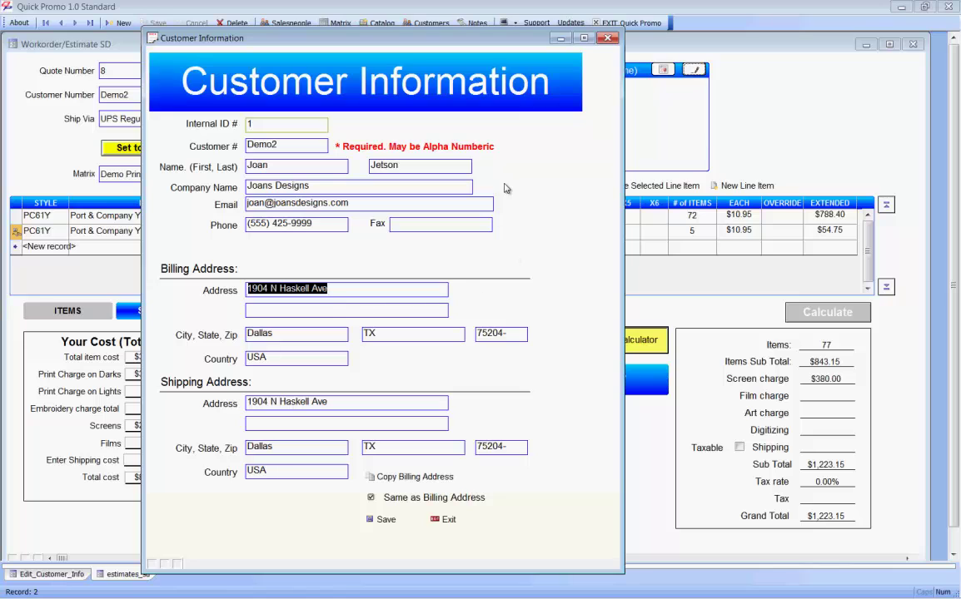
click(607, 37)
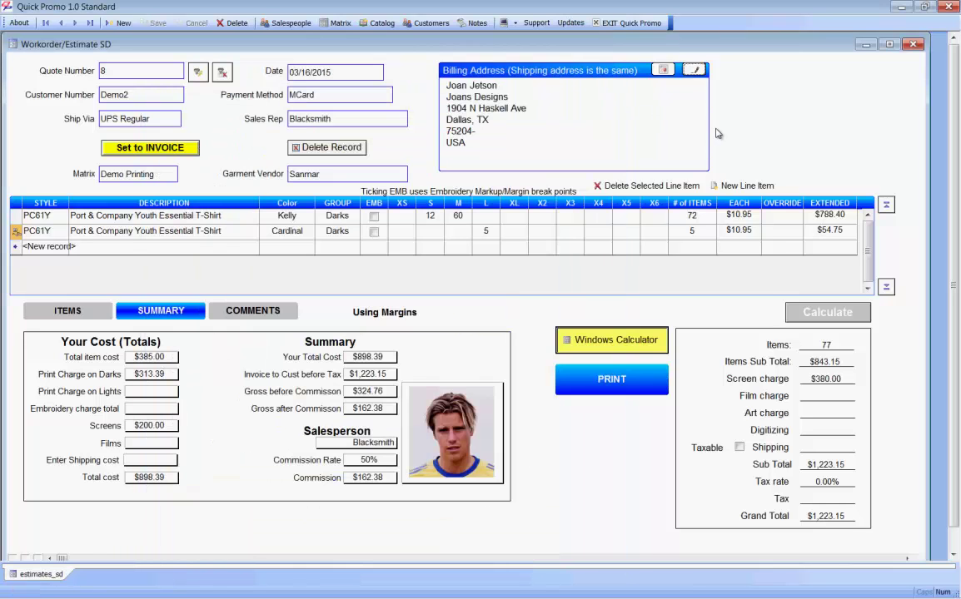
click(600, 70)
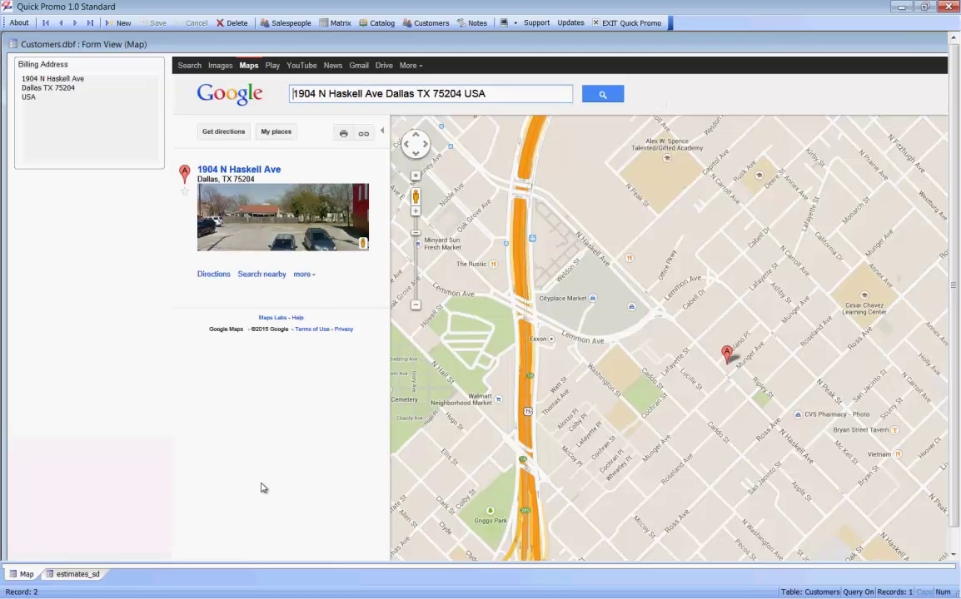
click(83, 575)
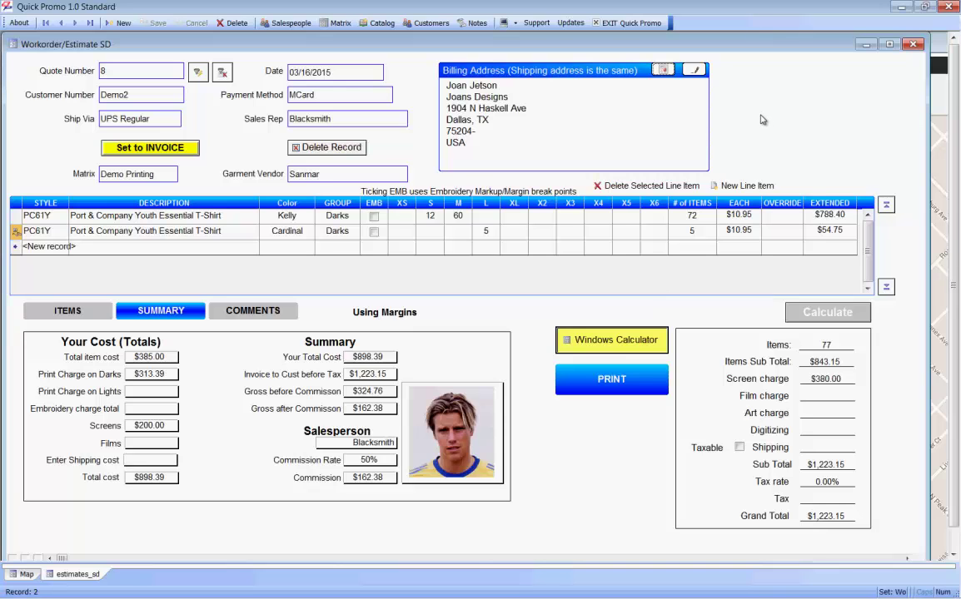
Step: Close the billing-address map tab
click(25, 574)
right_click(25, 575)
click(56, 492)
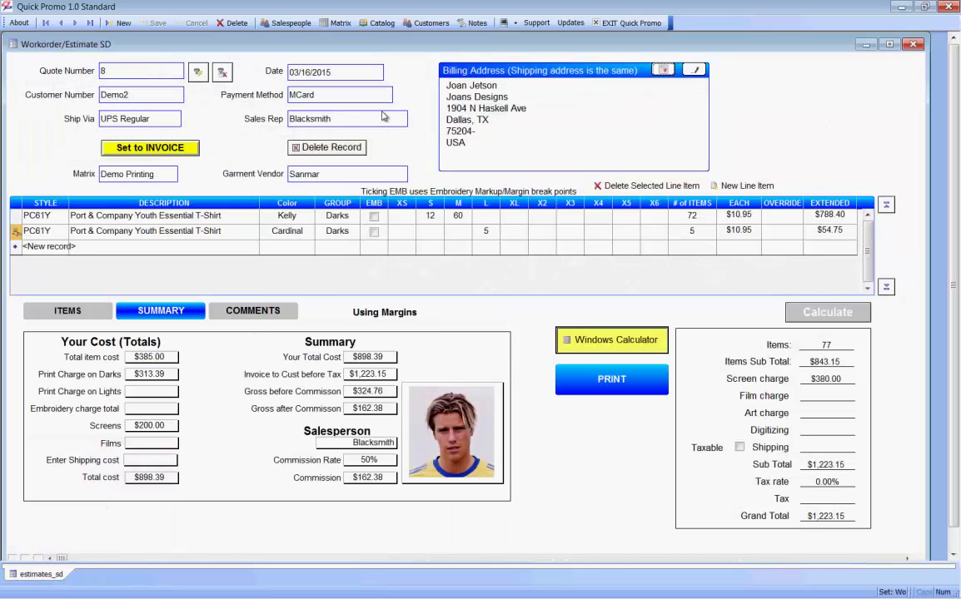
Step: Browse through three salespeople records, then exit the Salespeople form
click(283, 23)
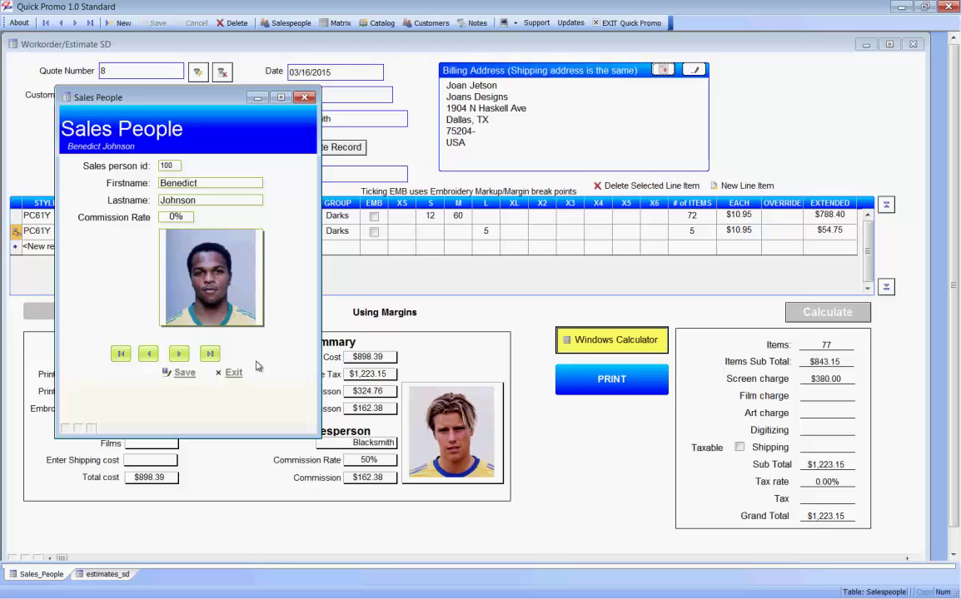
click(179, 354)
click(183, 356)
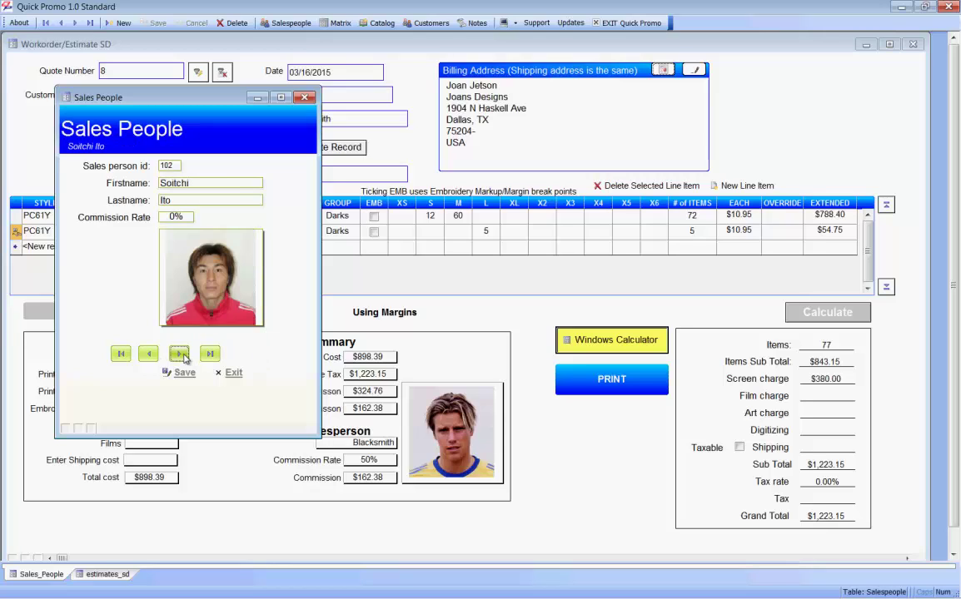
click(183, 356)
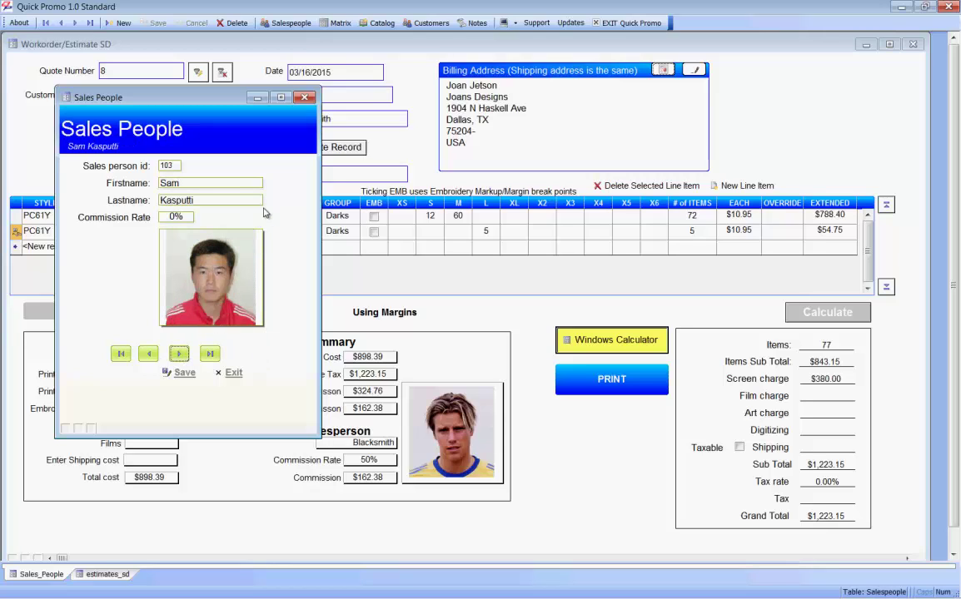
click(232, 374)
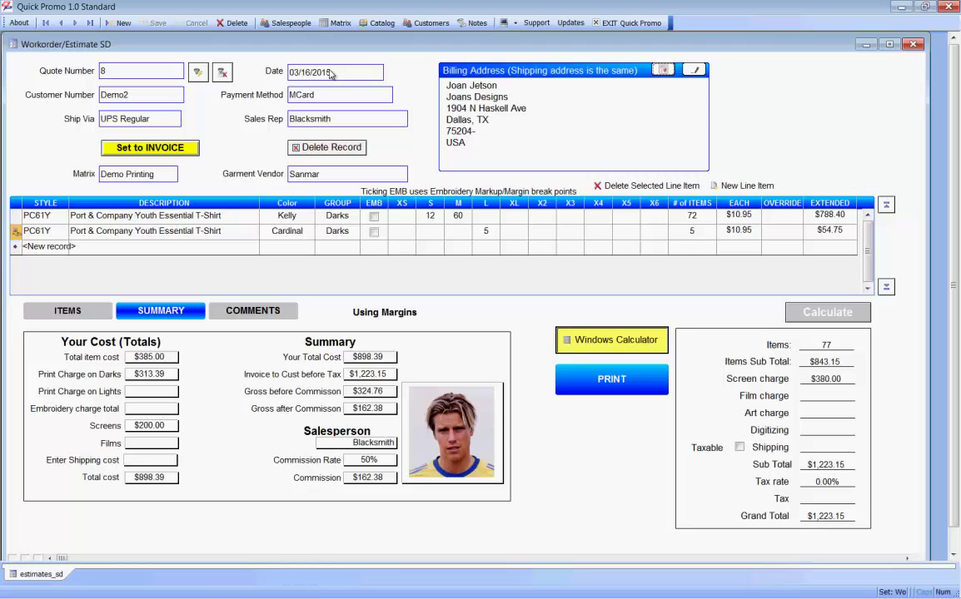
Step: Open the Demo Printing price matrix with its light and dark garment screen-print grids
click(339, 24)
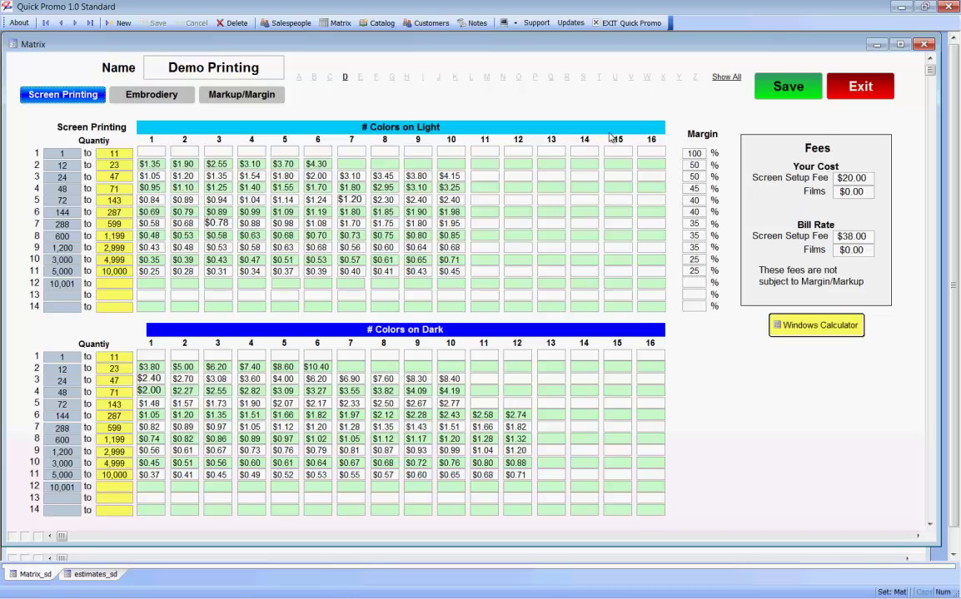
Step: Show the matrix's embroidery grid, priced by stitch count and quantity
click(152, 93)
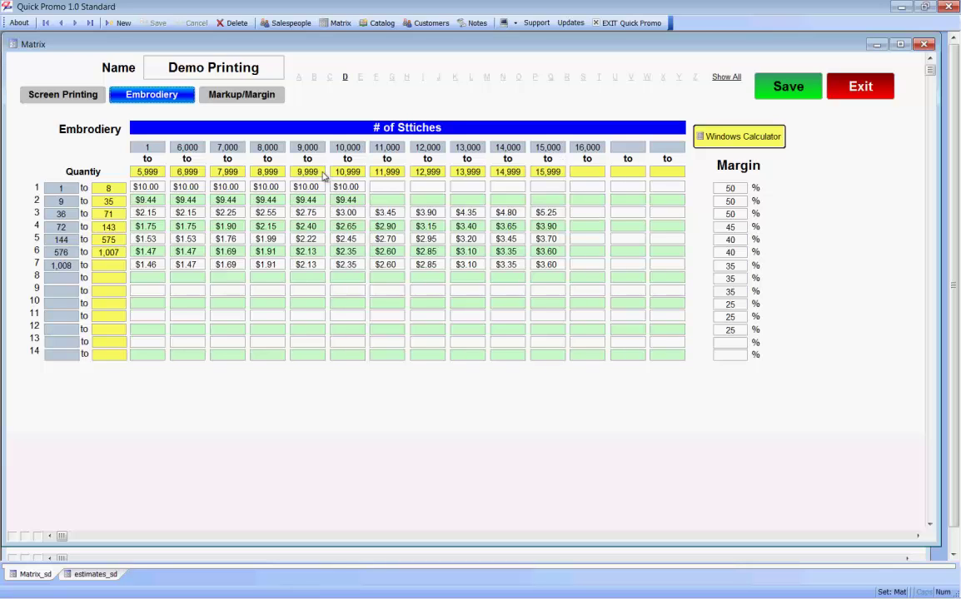
Step: Display the Markup/Margin page with its break points and margin-to-markup reference table
click(240, 94)
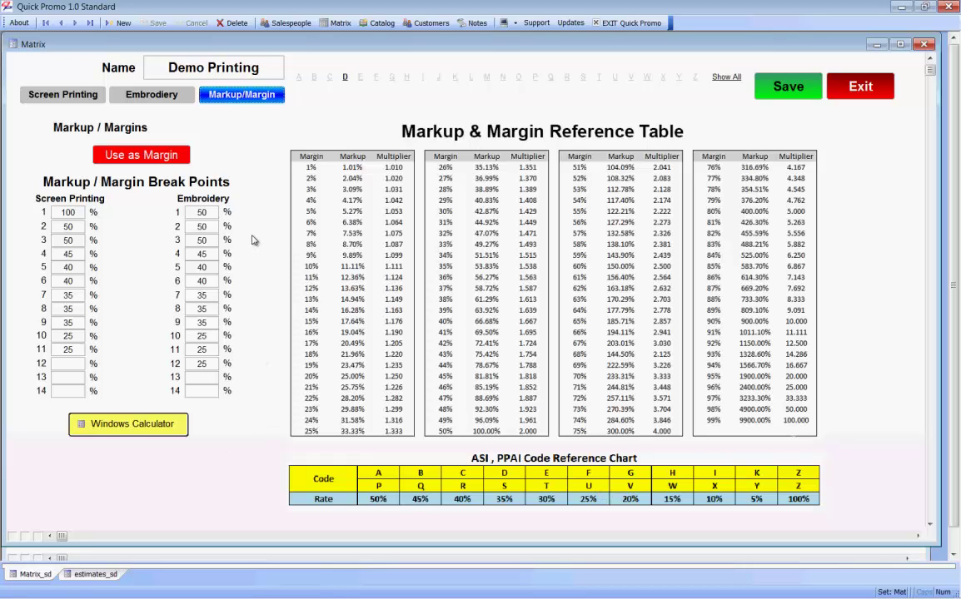
Step: Switch pricing to markup and back to margin, then close the Demo Printing matrix
click(150, 151)
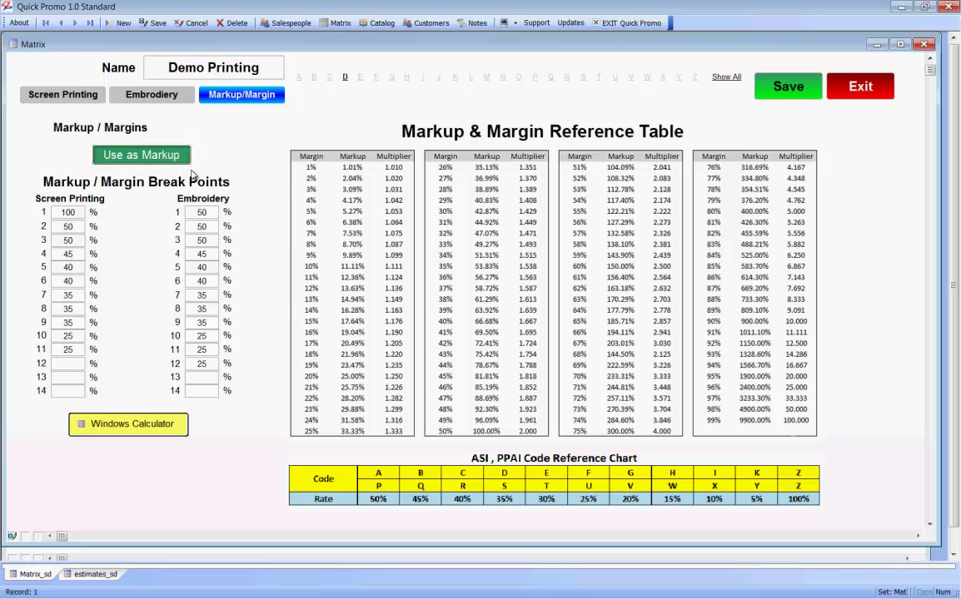
click(157, 149)
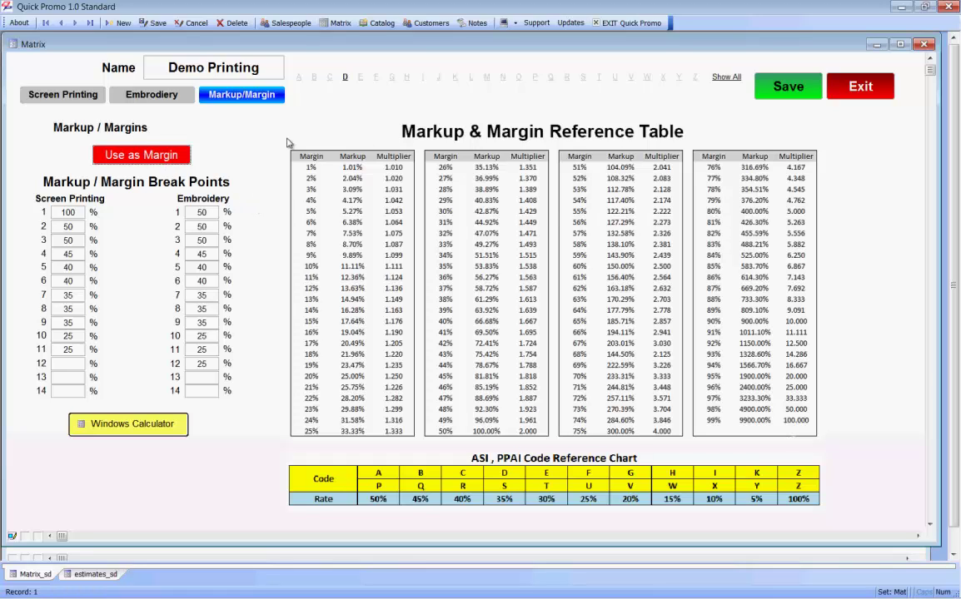
click(860, 86)
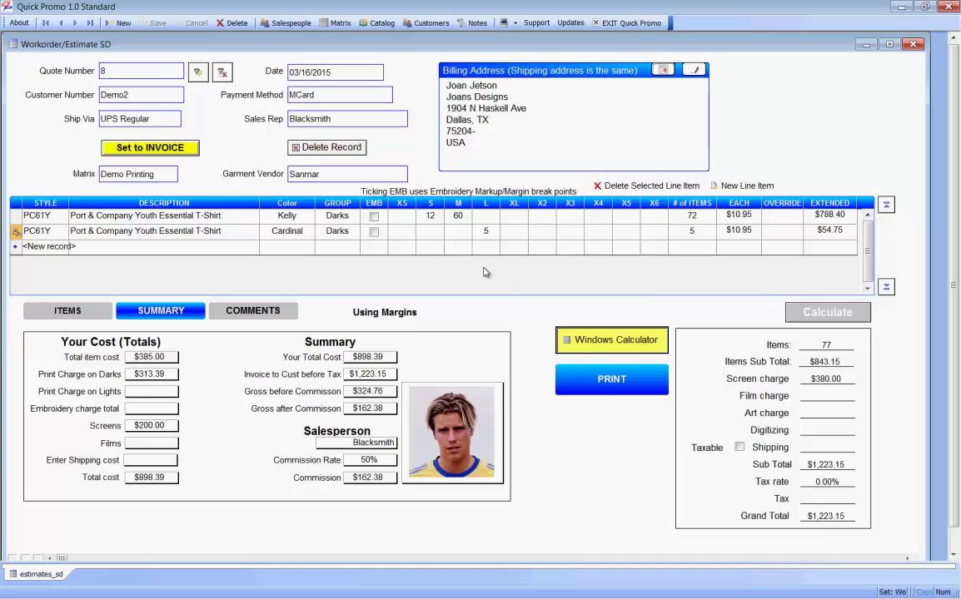
click(382, 25)
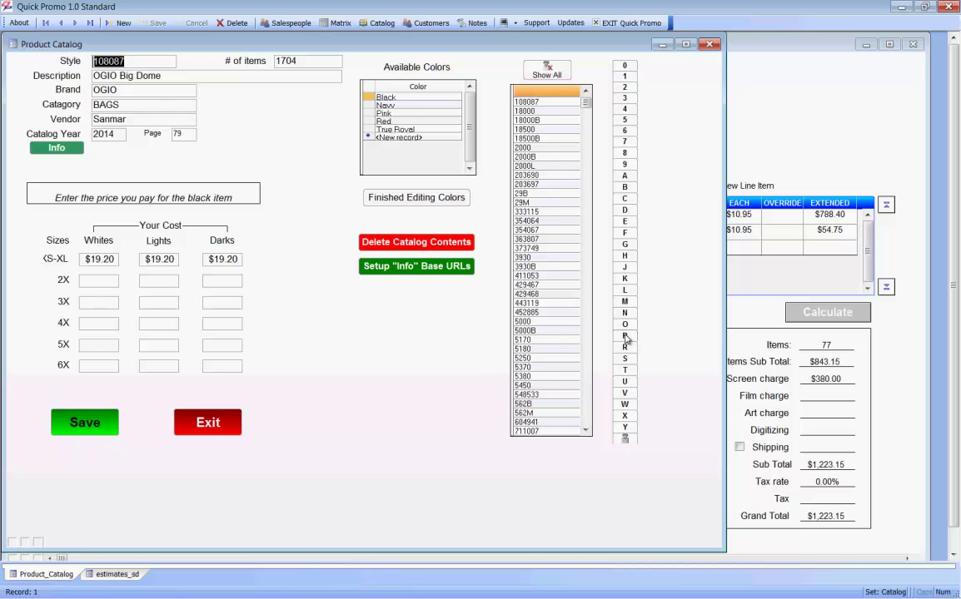
text(PC61)
click(542, 294)
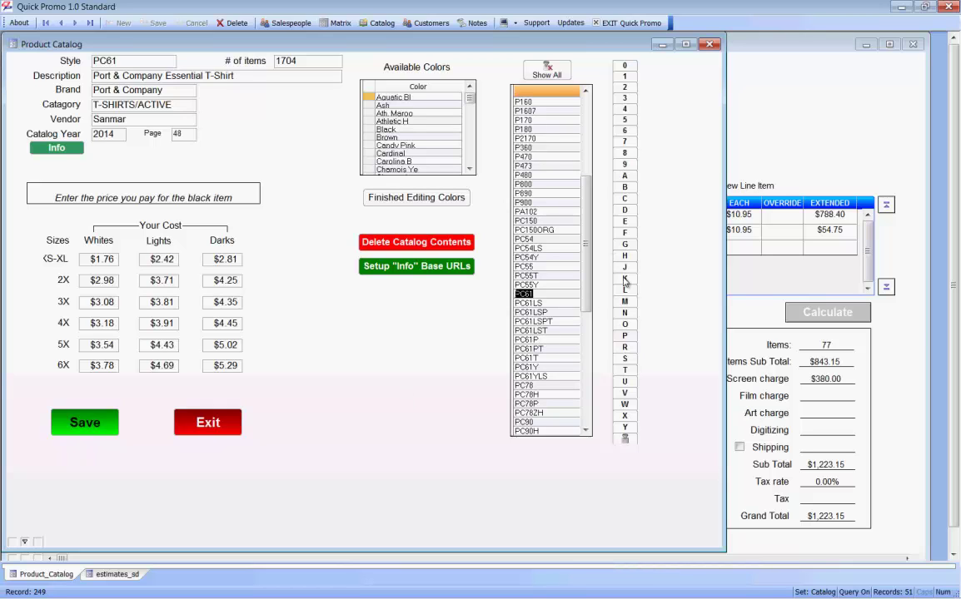
click(709, 43)
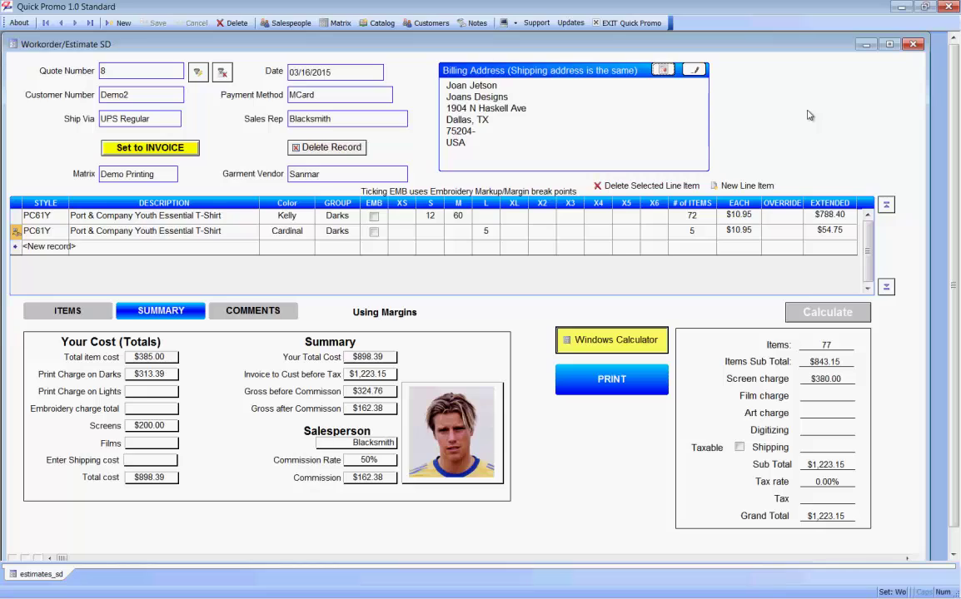
Step: Glance at the form notes, then view the quote's comments showing 50% Deposit Required
click(476, 25)
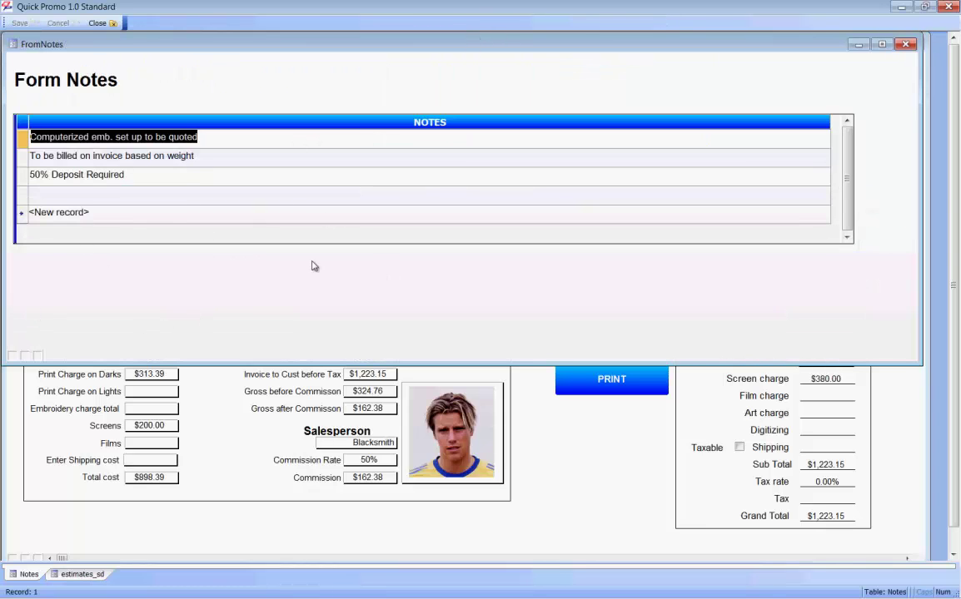
click(907, 44)
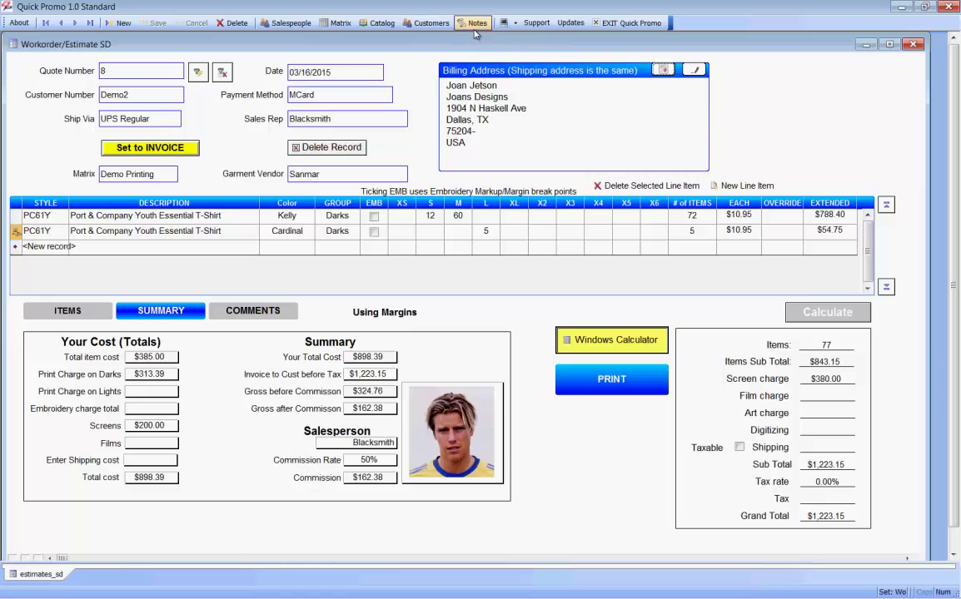
click(287, 314)
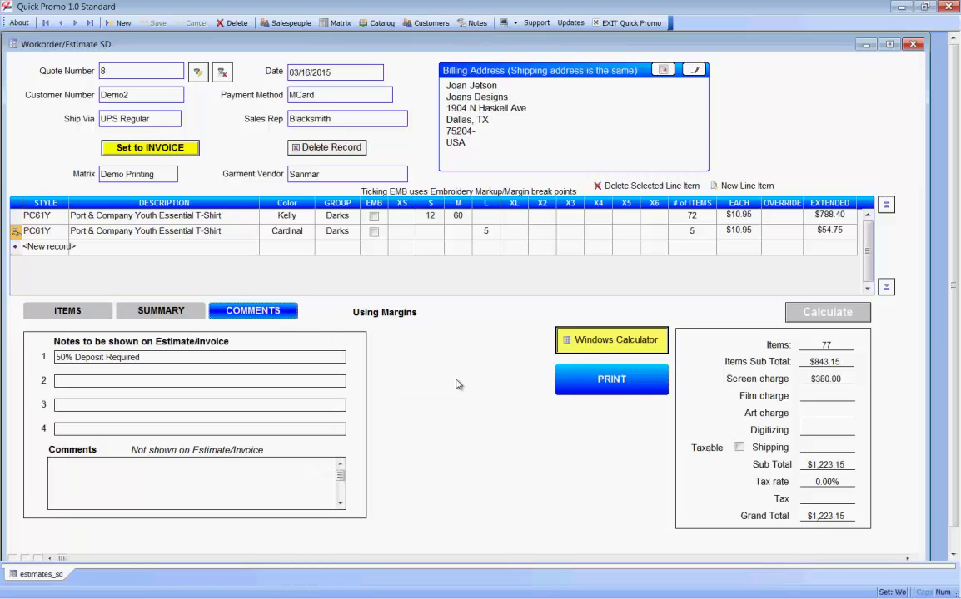
Step: Review the Company Info settings, including the logo, and exit unchanged
click(516, 25)
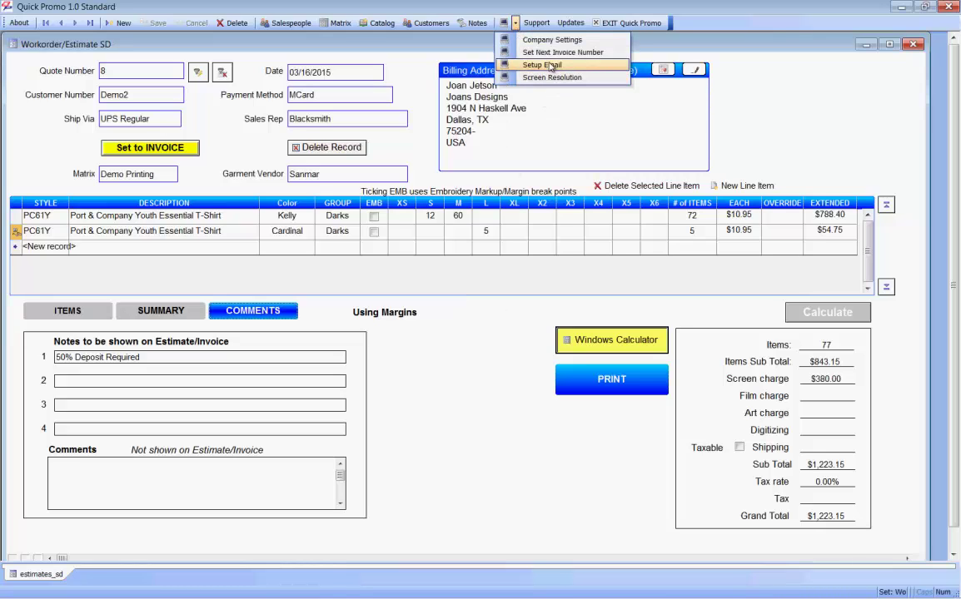
click(541, 40)
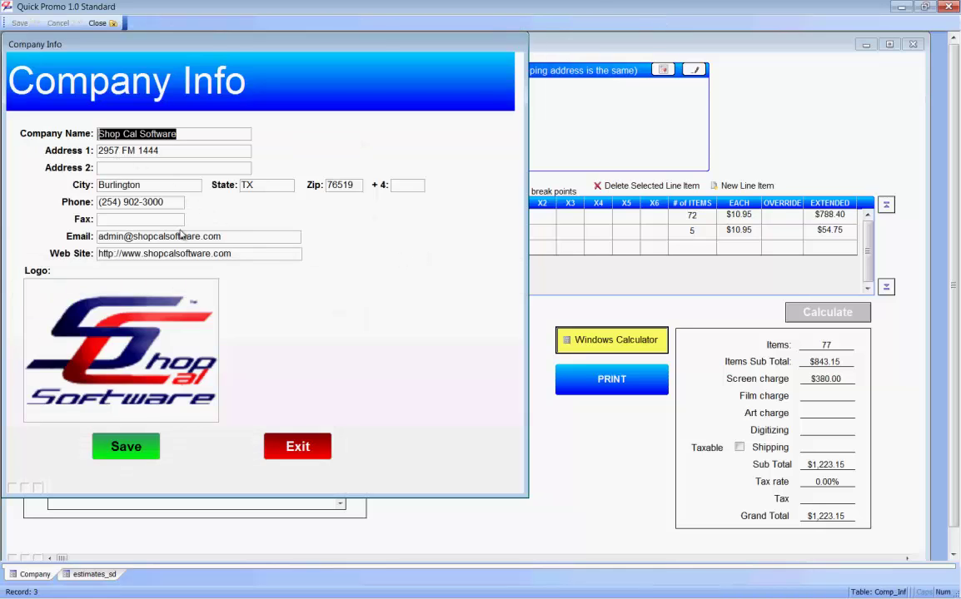
click(200, 342)
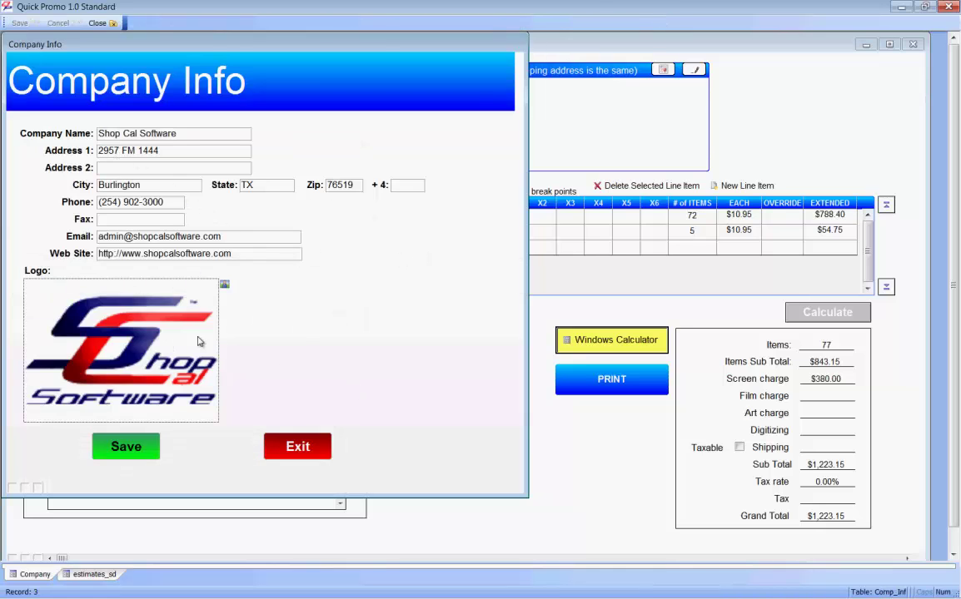
click(321, 454)
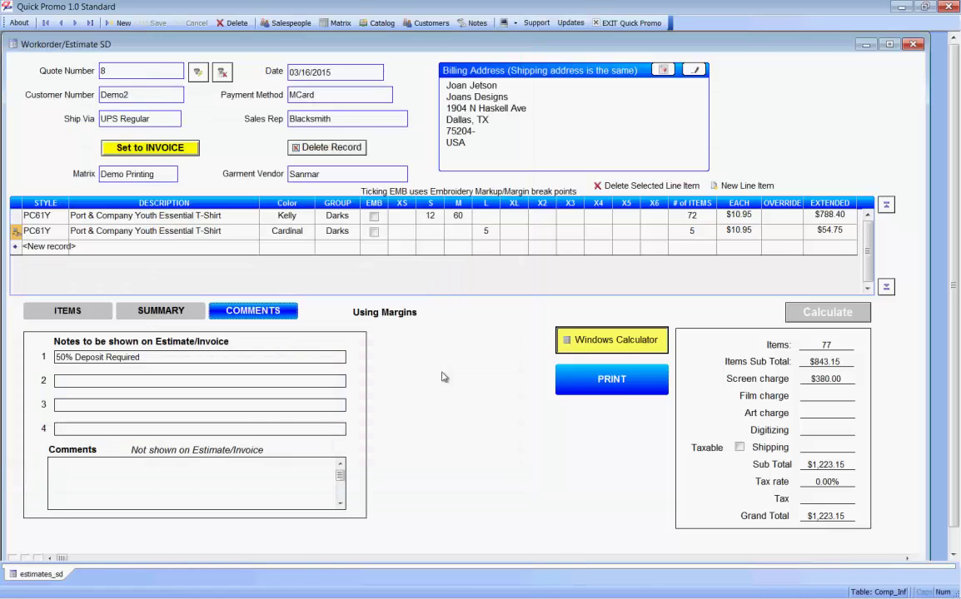
Step: Preview quote 8 at full page, close it, and show the item decoration details
click(587, 373)
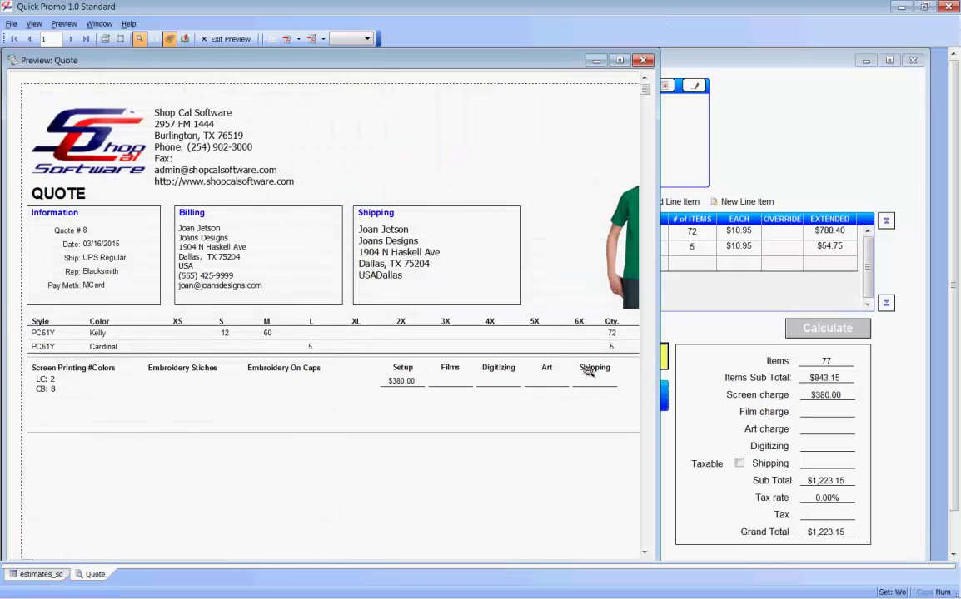
click(209, 156)
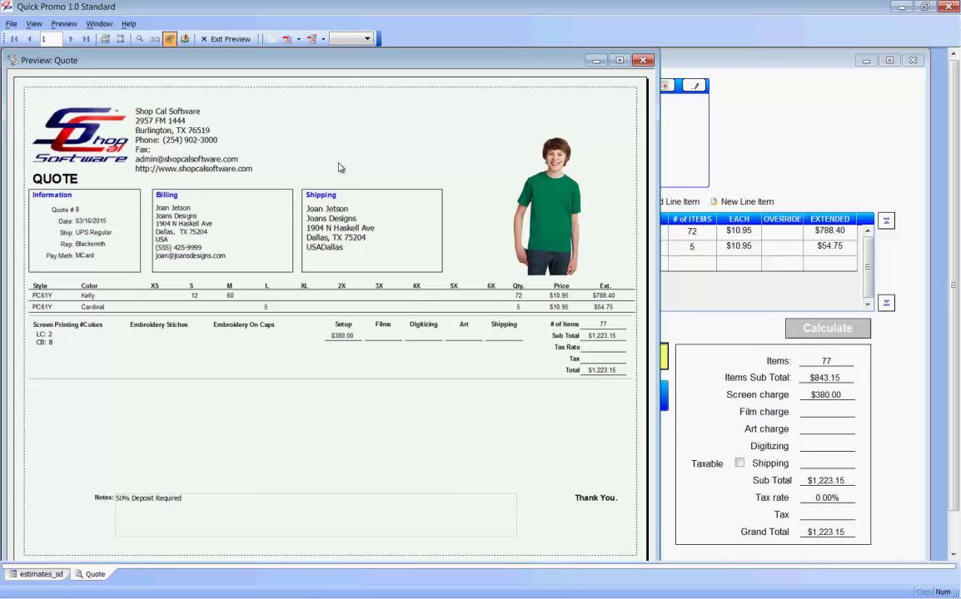
click(221, 39)
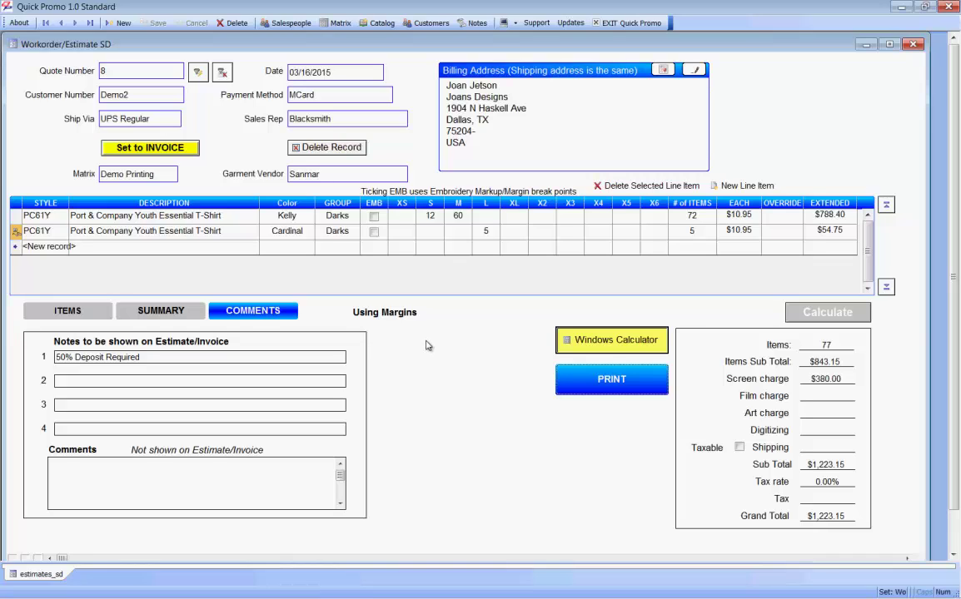
click(88, 311)
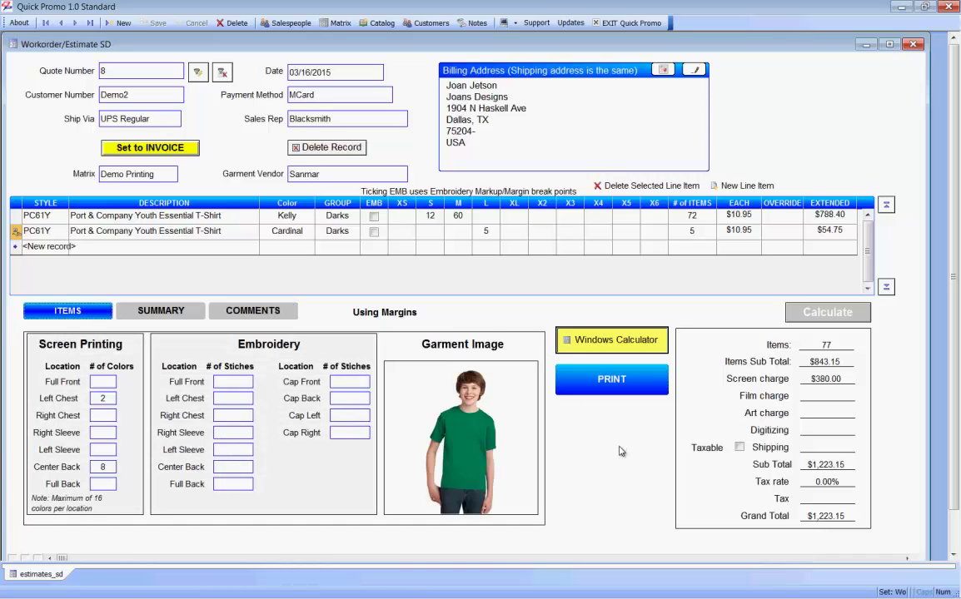